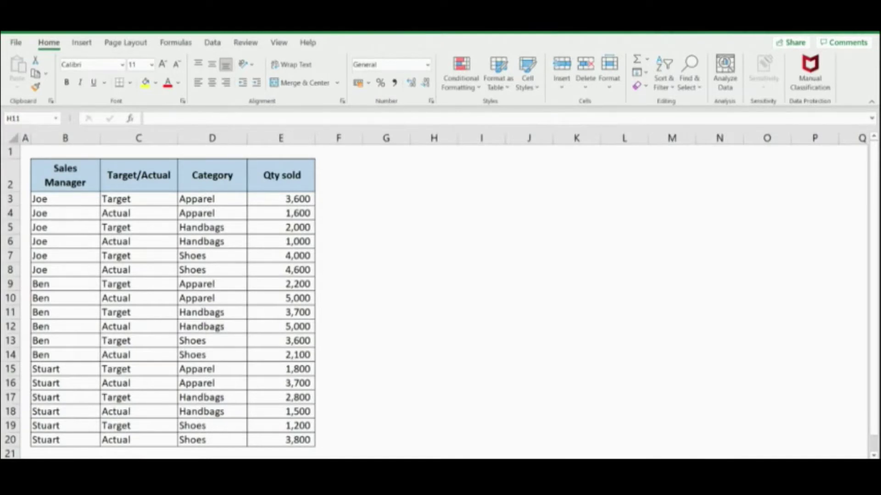
- Select the Sales Manager header cell and turn on AutoFilter with Ctrl+Shift+L
click(113, 255)
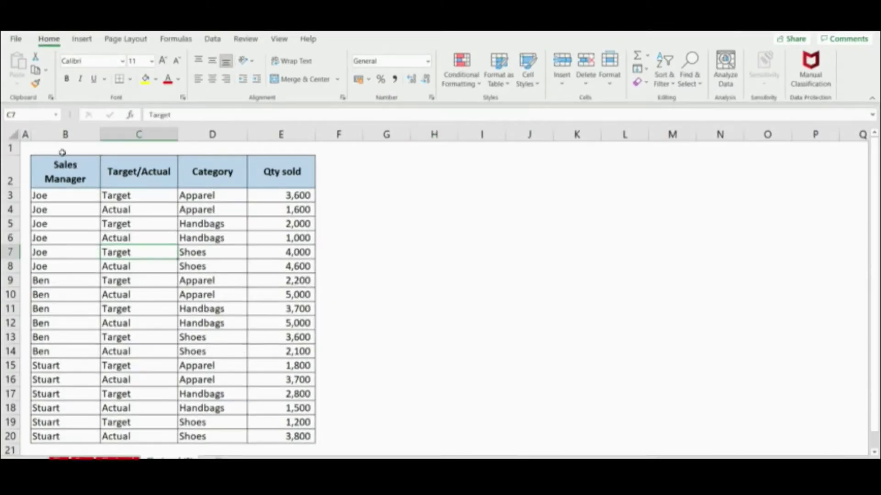
click(65, 135)
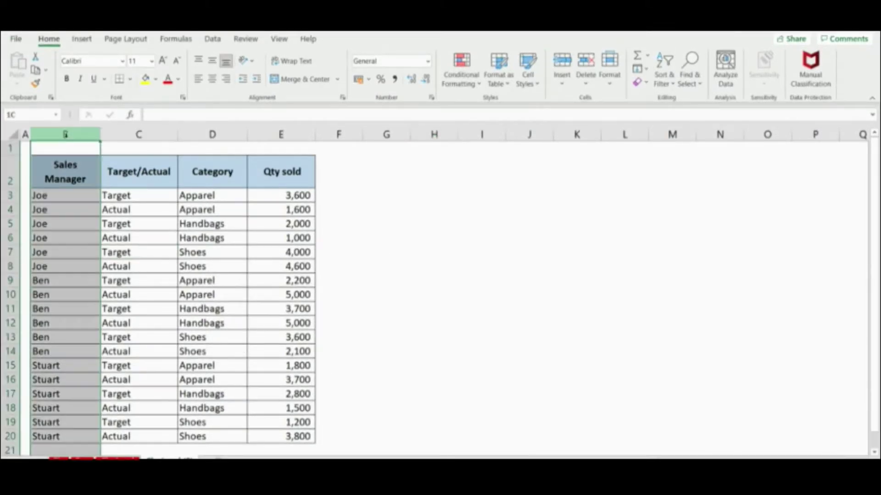
click(149, 134)
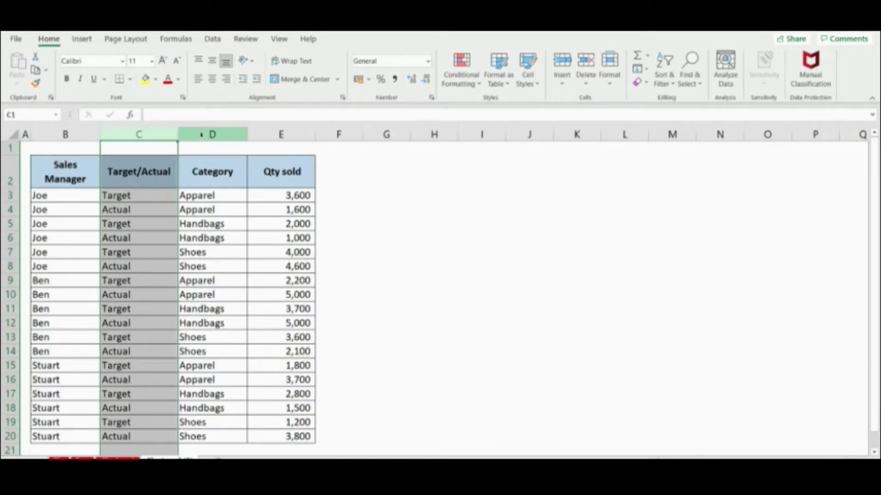
click(202, 135)
click(271, 135)
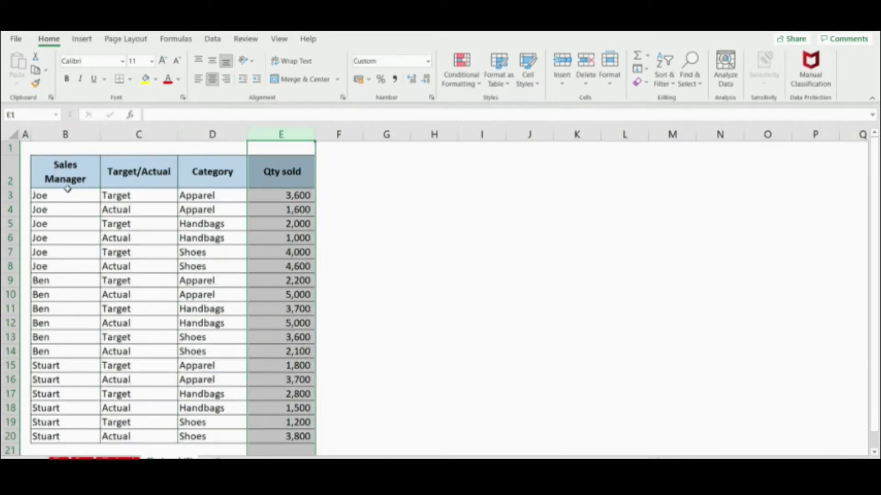
click(60, 181)
key(ctrl+shift+l)
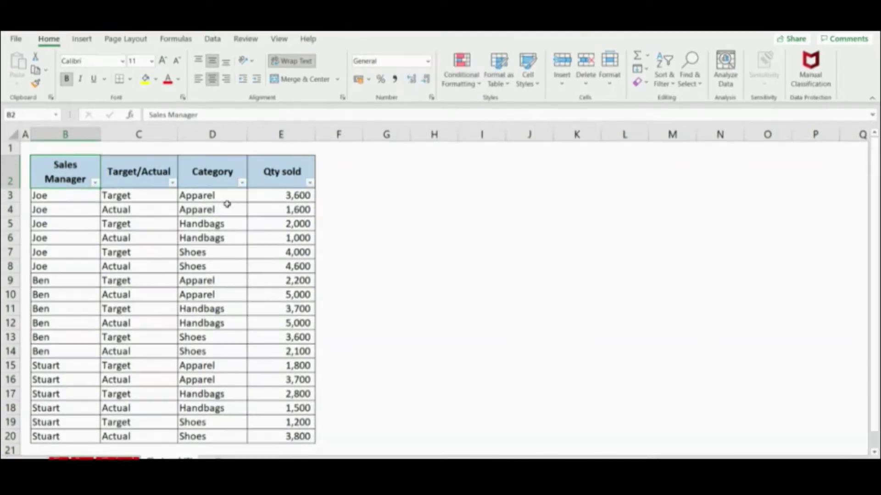
- Check the Sales Manager, Target/Actual and Category filter dropdowns
click(95, 183)
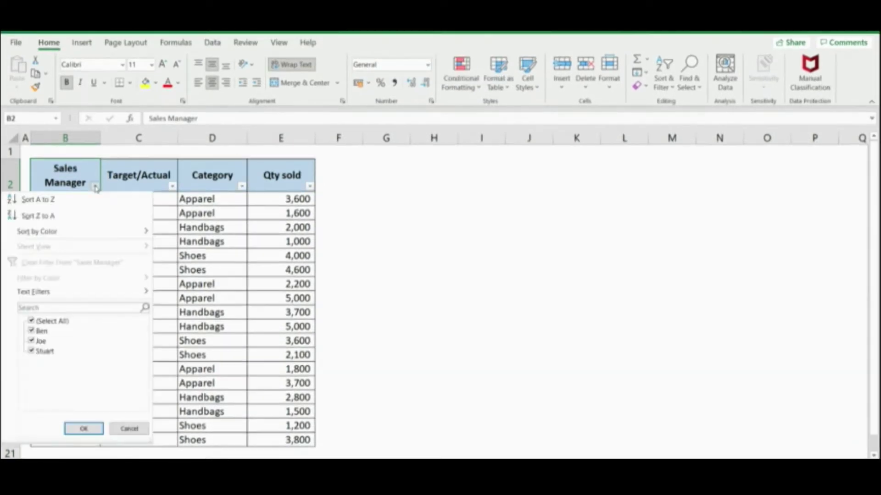
click(161, 175)
click(172, 186)
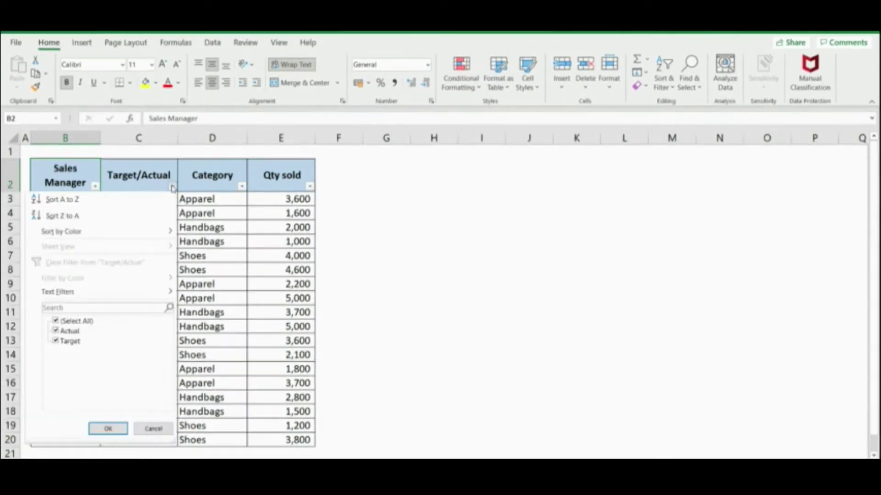
click(218, 185)
click(242, 187)
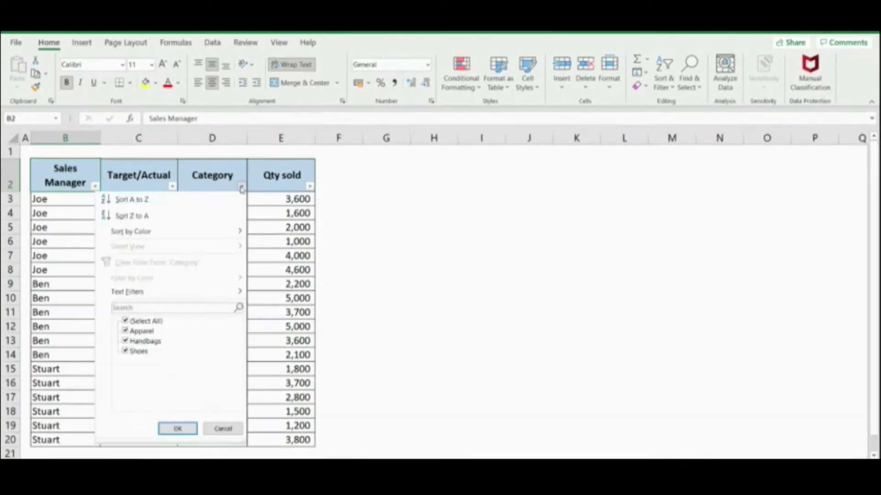
click(309, 185)
click(85, 218)
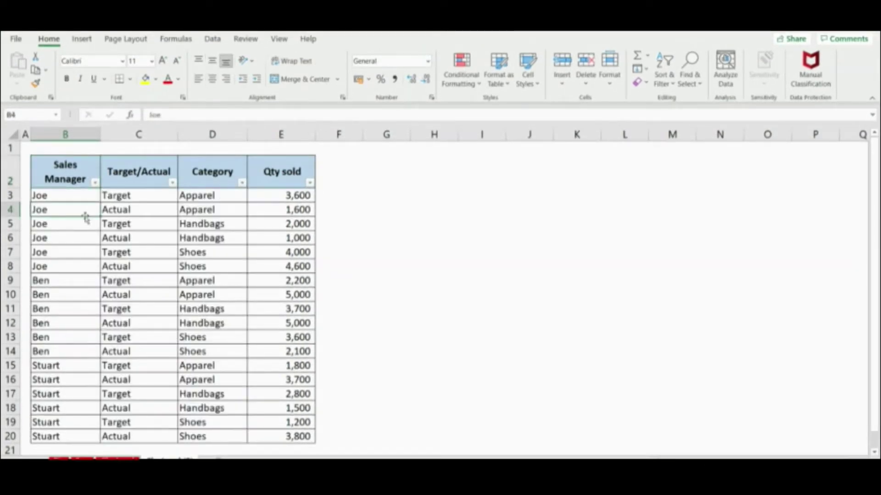
click(76, 175)
click(82, 40)
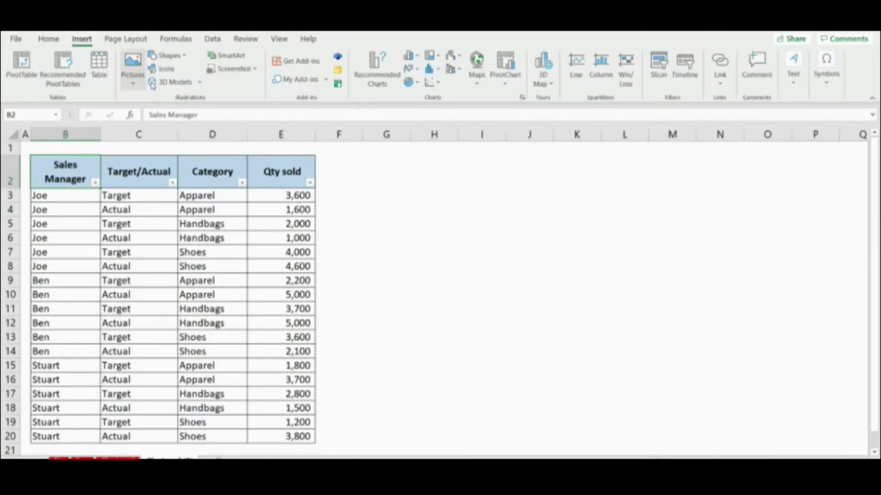
- Convert the sales data into a table with the black and grey banded table style
click(99, 87)
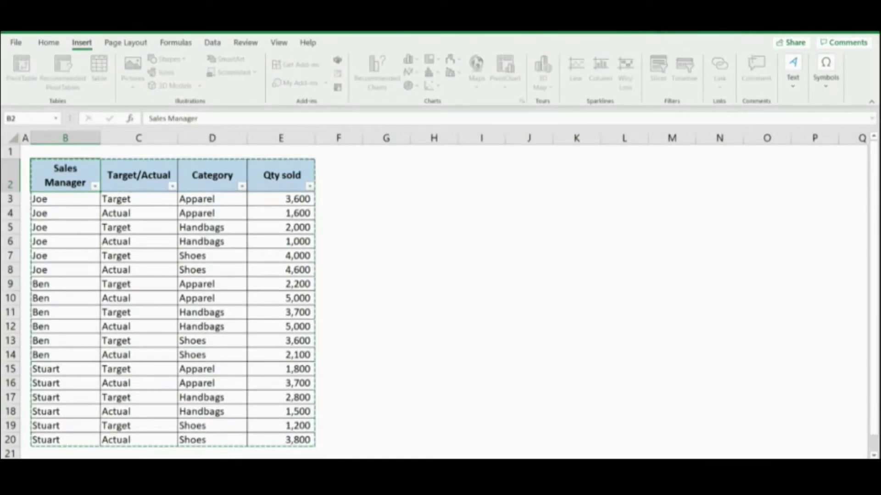
key(Return)
click(94, 228)
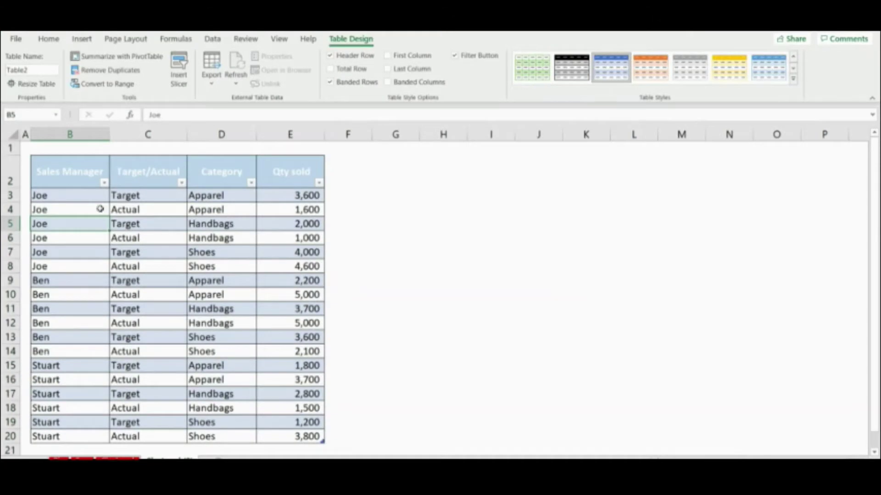
click(65, 174)
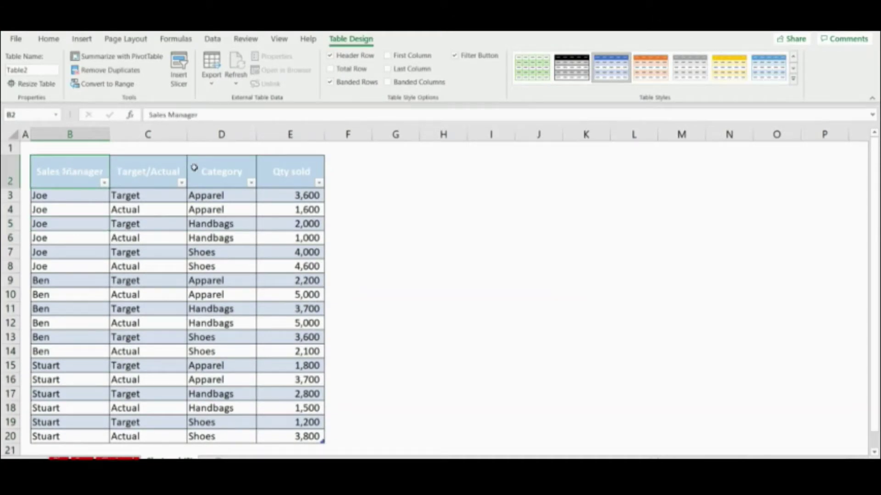
click(577, 78)
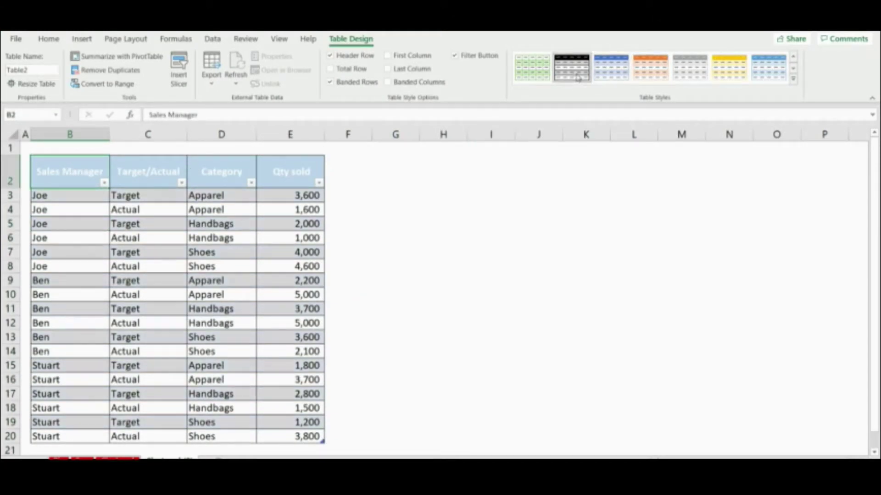
click(66, 249)
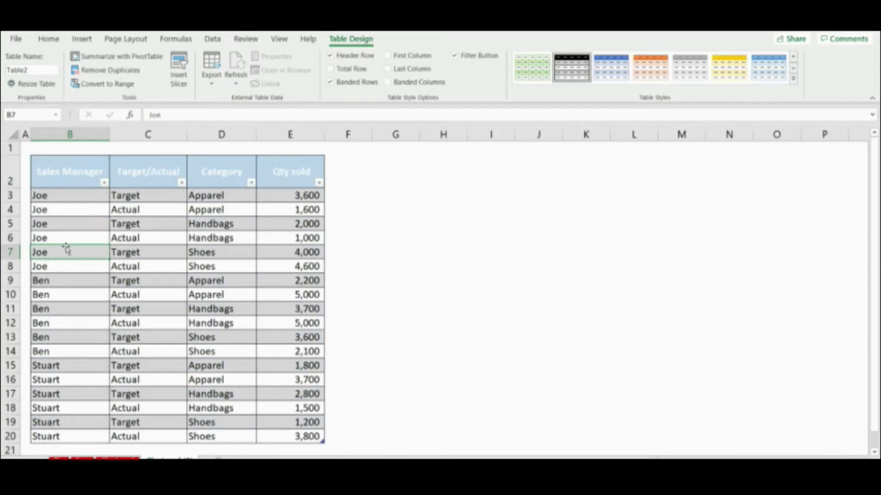
click(69, 177)
click(71, 222)
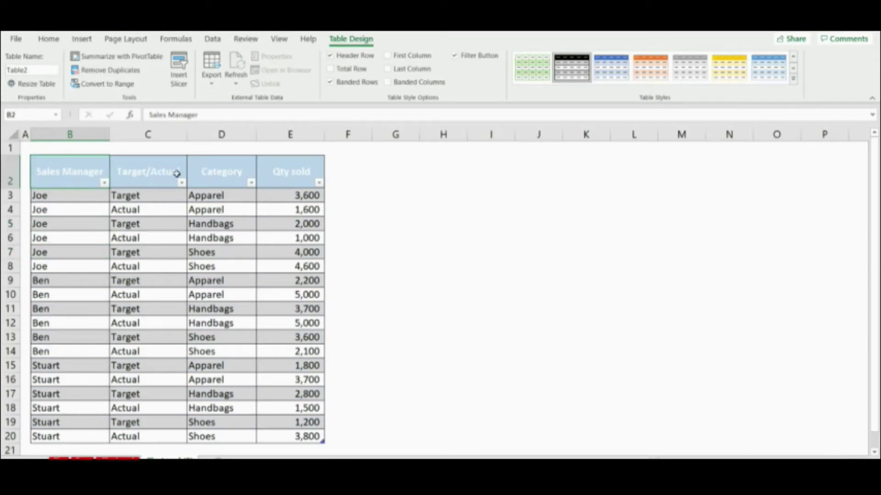
- Set the table's header row font colour to Automatic black
drag(70, 174, 272, 181)
click(49, 39)
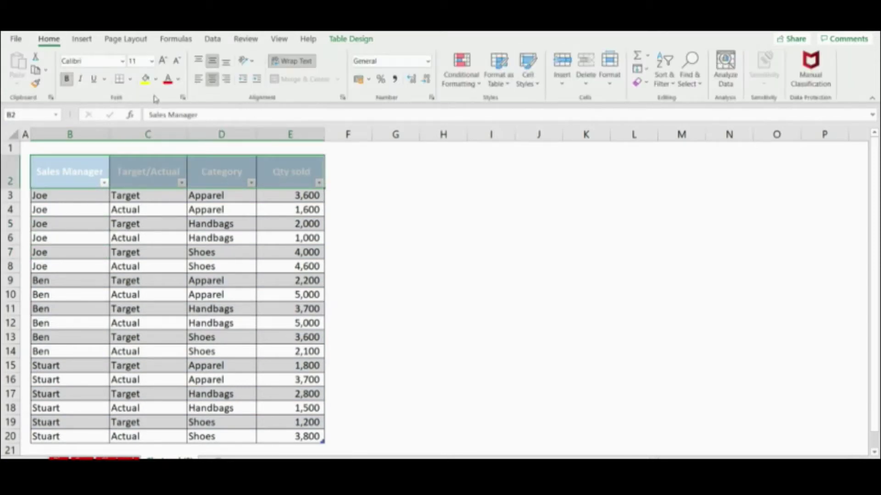
click(178, 79)
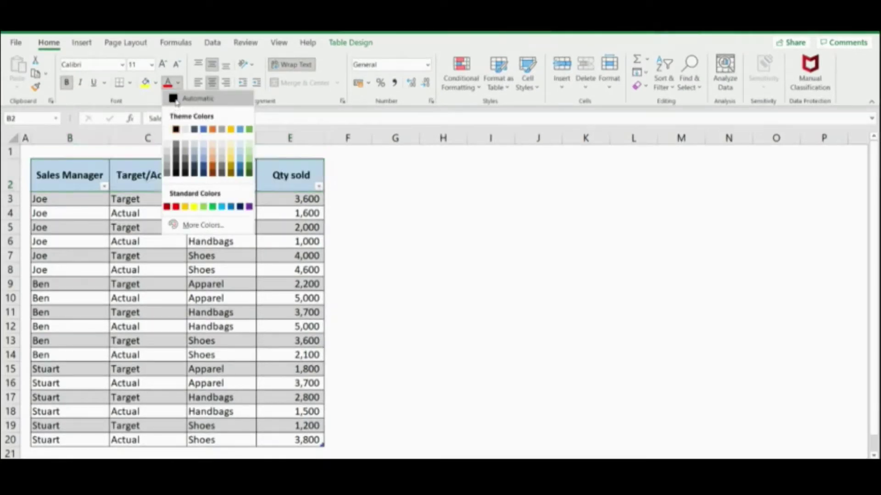
click(176, 98)
click(79, 182)
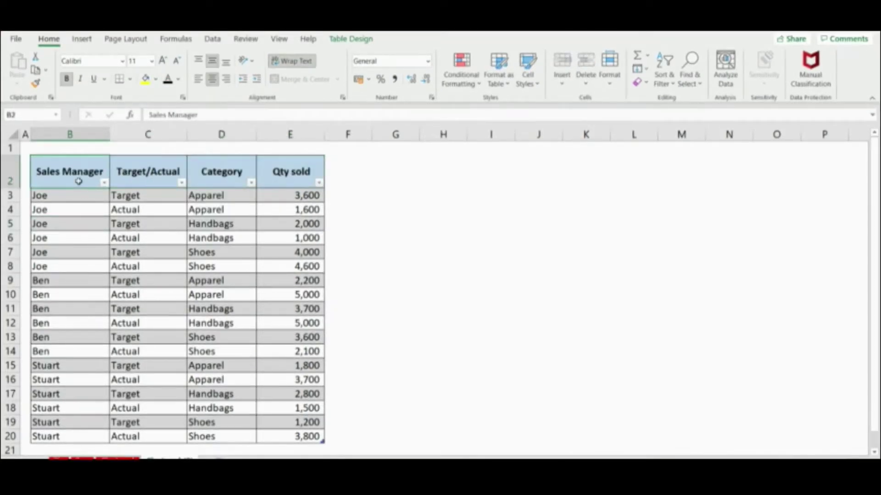
click(82, 40)
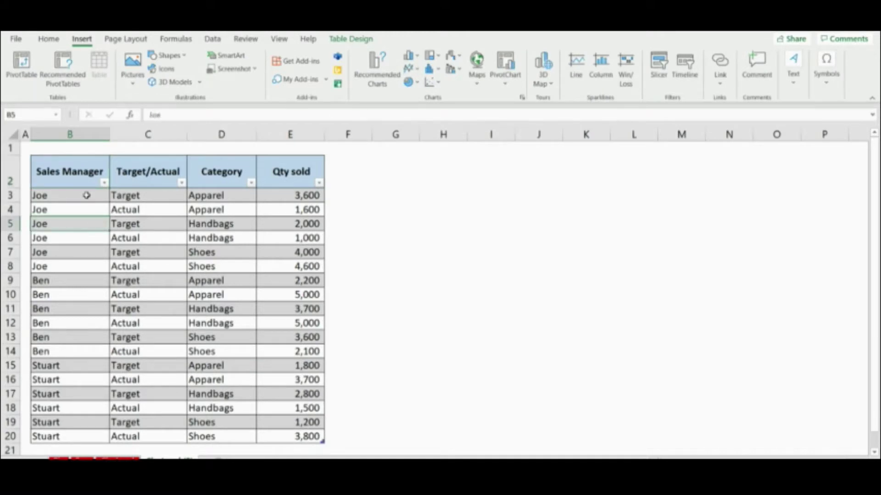
- Select B2:E20 and create a PivotTable on a new worksheet using Alt+D+P
drag(78, 172, 275, 433)
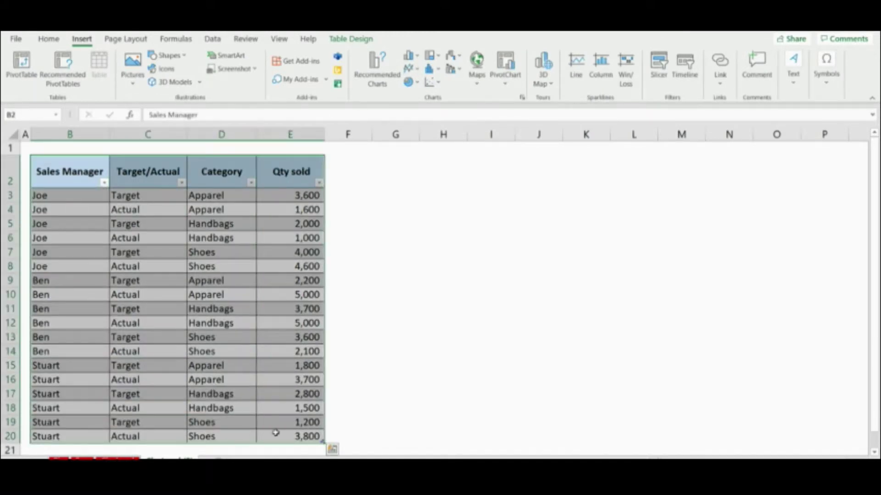
key(alt+d)
key(p)
key(Return)
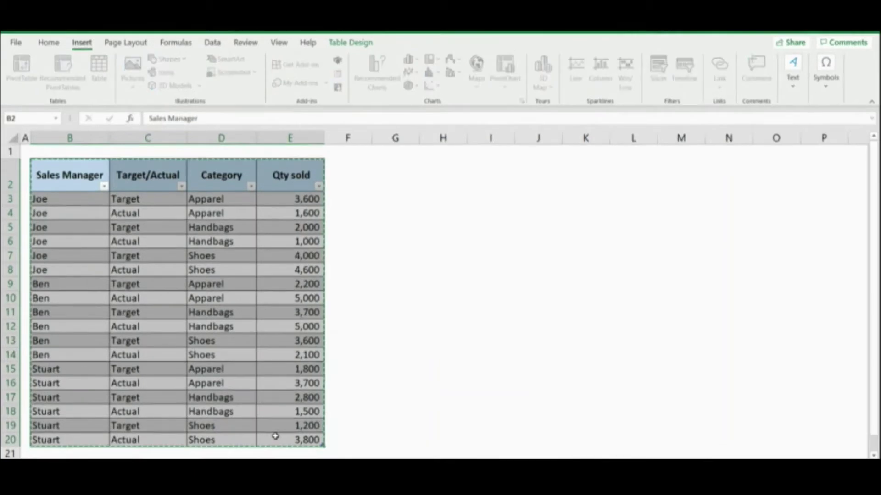
key(Escape)
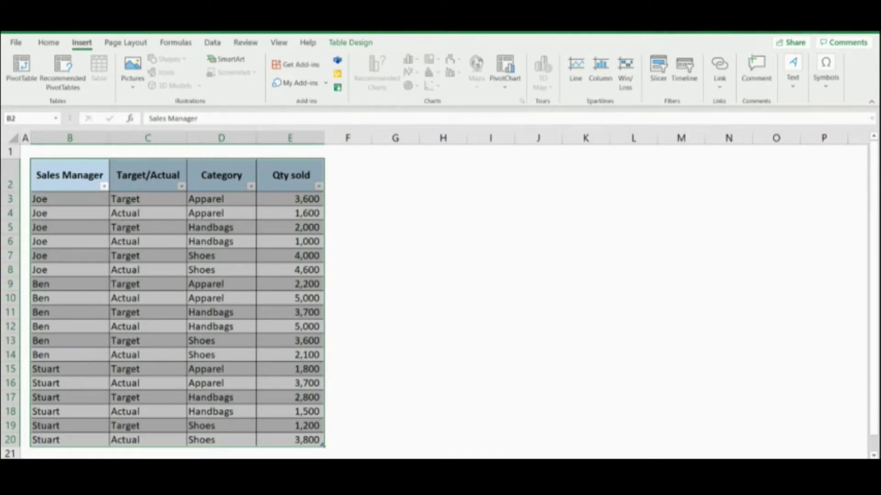
key(alt+d+p)
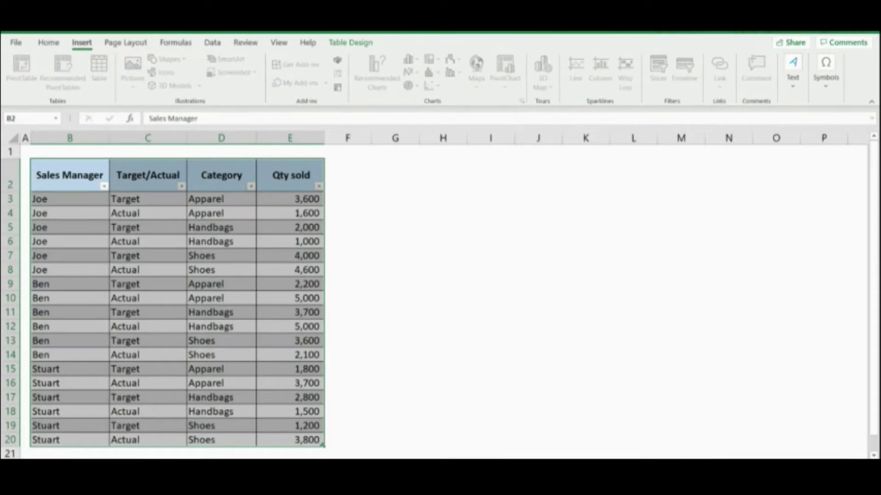
key(Return)
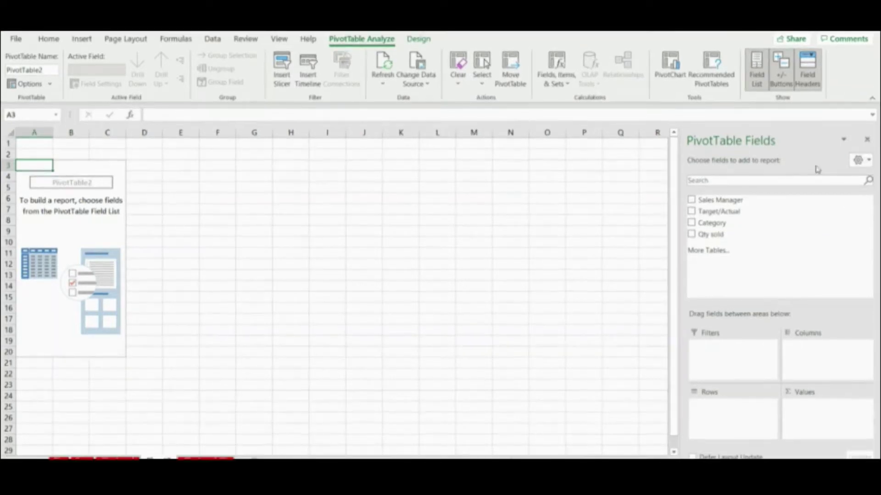
- Put Sales Manager and Target/Actual in Rows, Category in Columns, and Qty sold in Values
drag(728, 203, 734, 411)
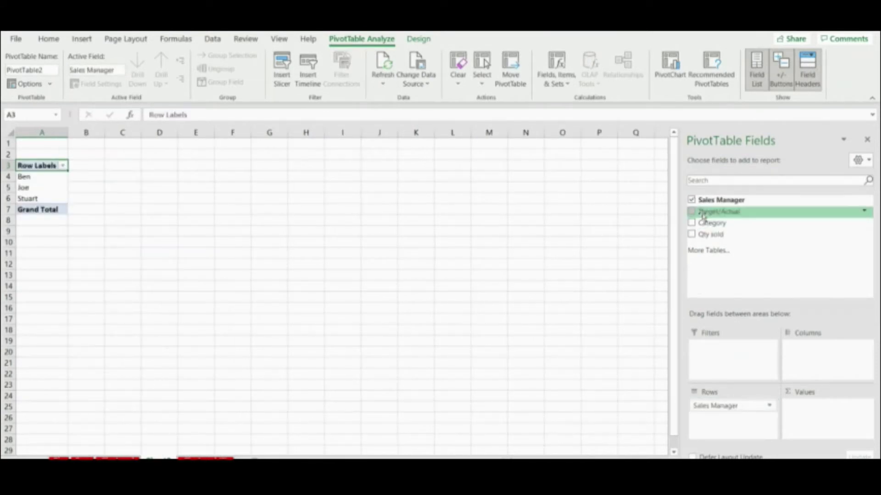
drag(719, 212, 740, 429)
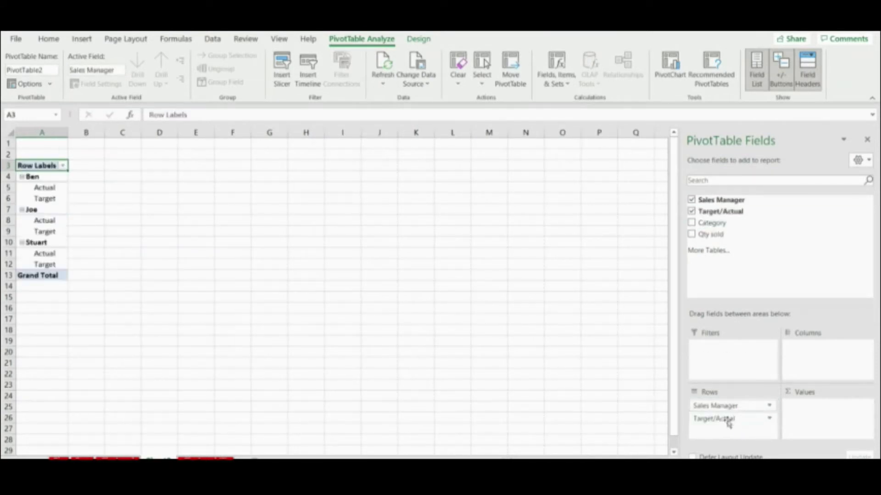
drag(707, 225, 830, 366)
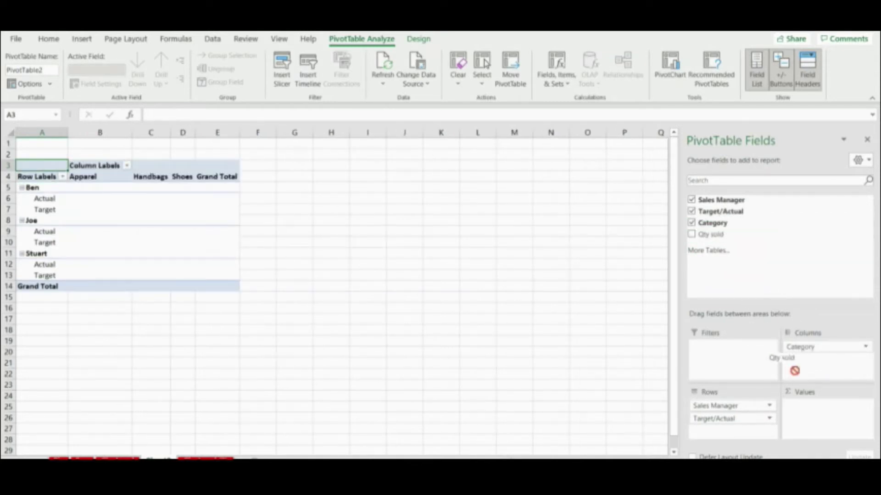
drag(711, 236, 822, 415)
click(283, 317)
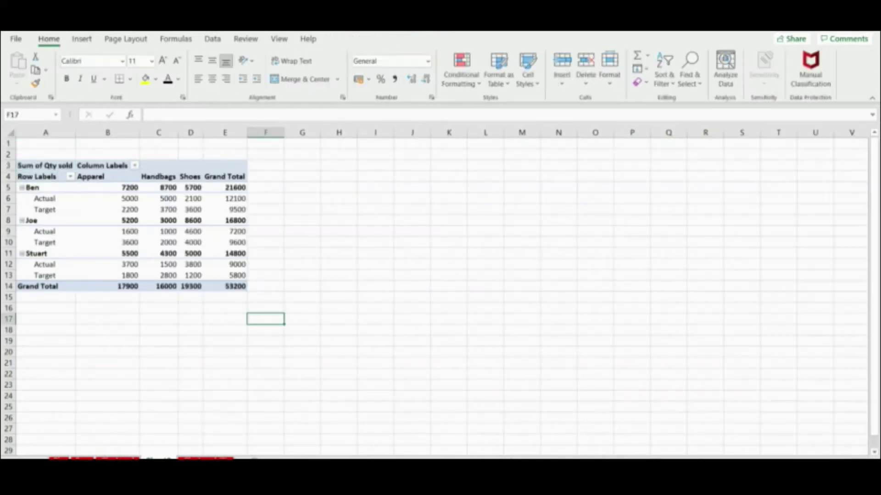
ctrl+scroll(433, 383, up, 1)
ctrl+scroll(434, 383, up, 1)
ctrl+scroll(434, 383, up, 1)
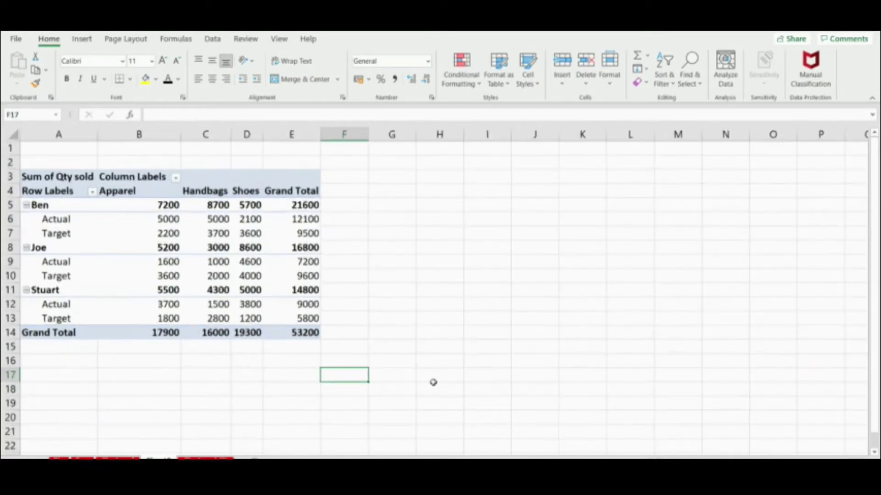
drag(173, 208, 340, 364)
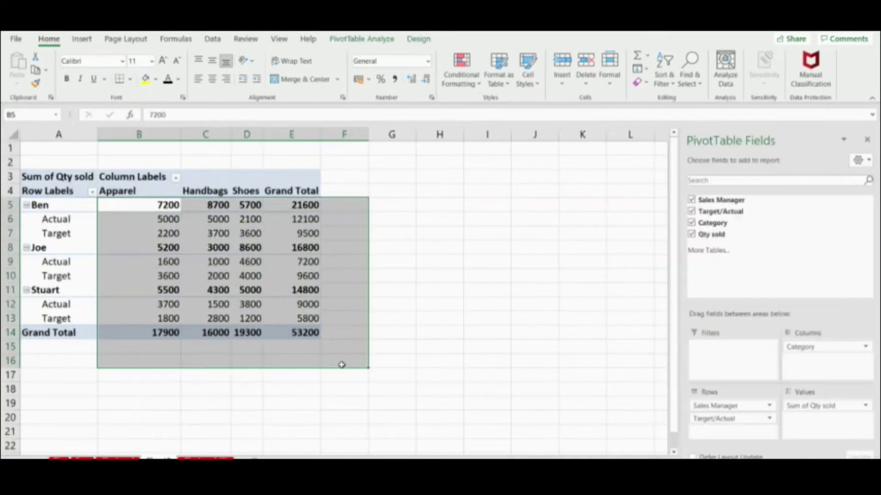
- Format the pivot quantities in comma style with no decimals
click(395, 79)
click(425, 80)
click(425, 79)
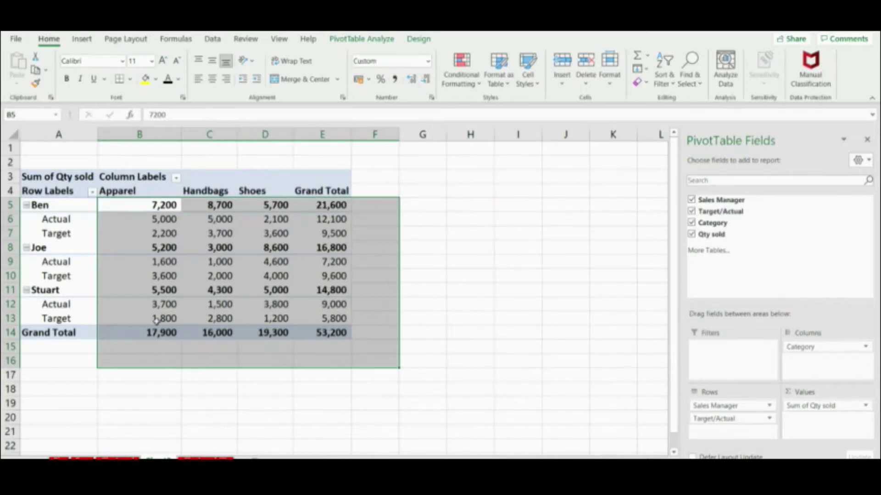
click(149, 362)
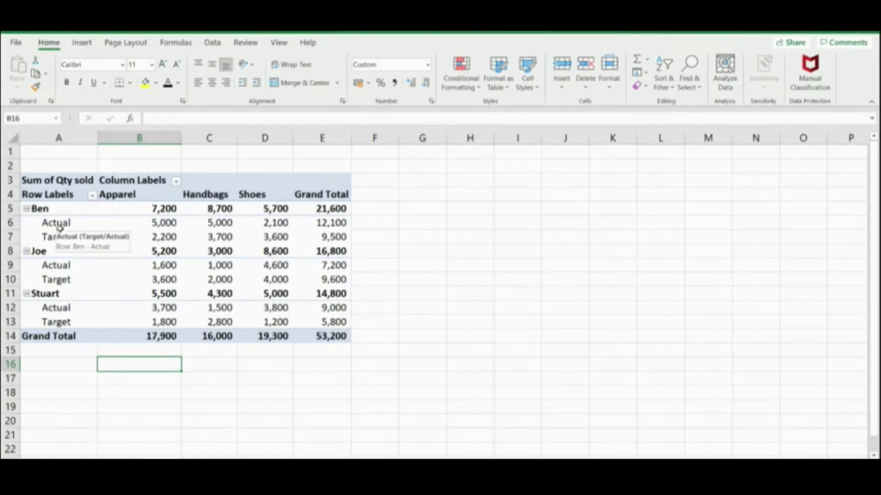
- Turn on Classic PivotTable layout in the PivotTable Options Display settings
right_click(59, 225)
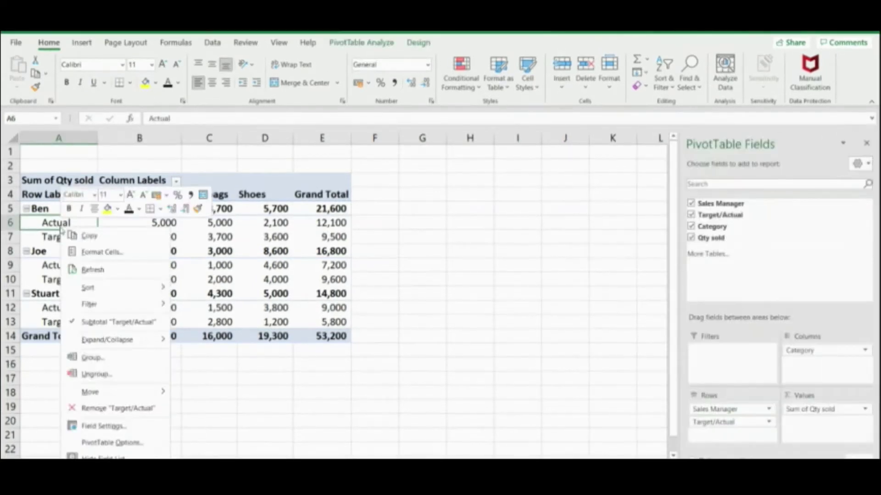
click(105, 444)
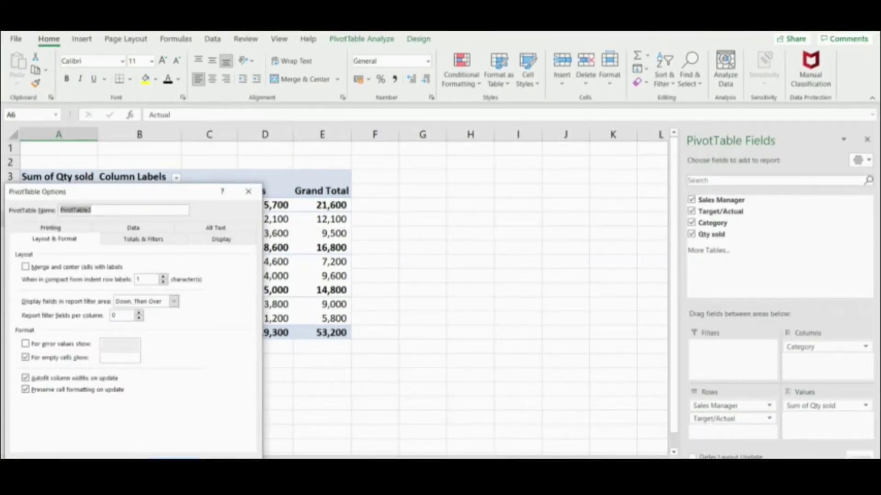
drag(123, 196, 234, 160)
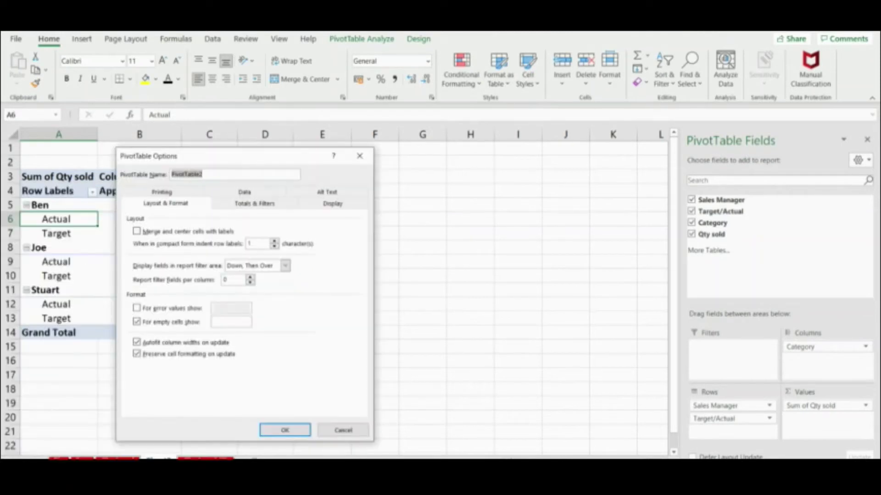
click(333, 203)
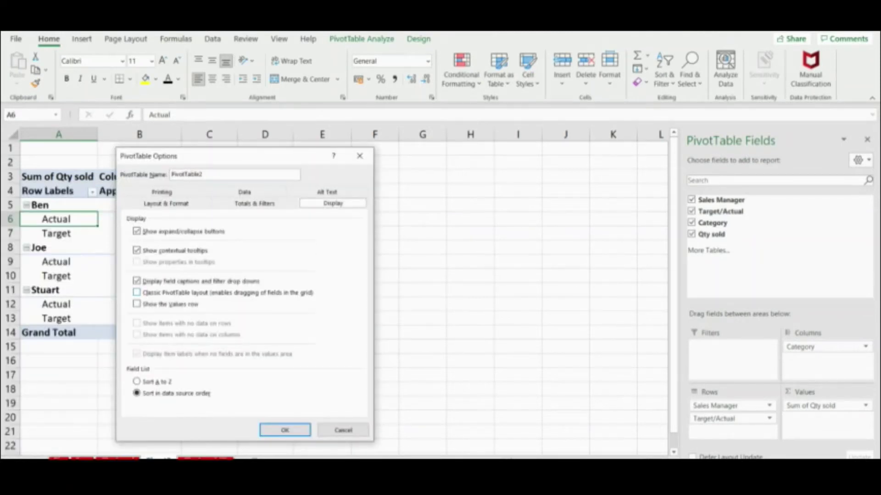
click(137, 292)
click(284, 430)
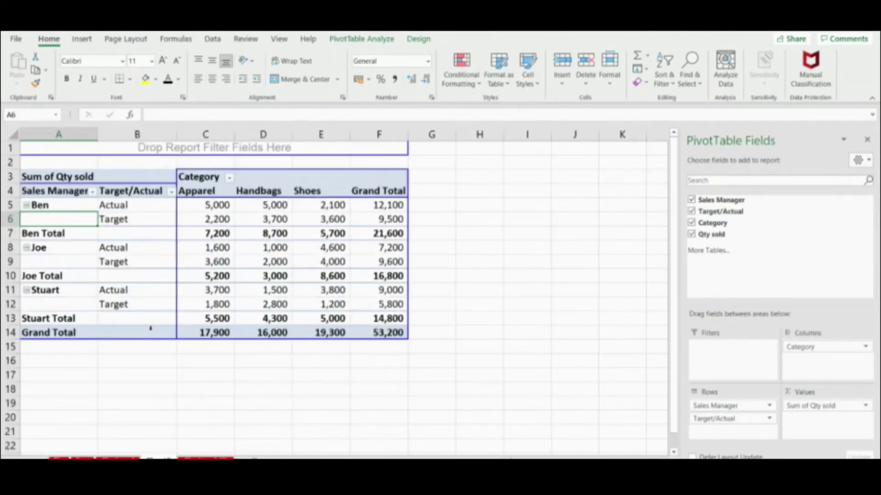
click(134, 361)
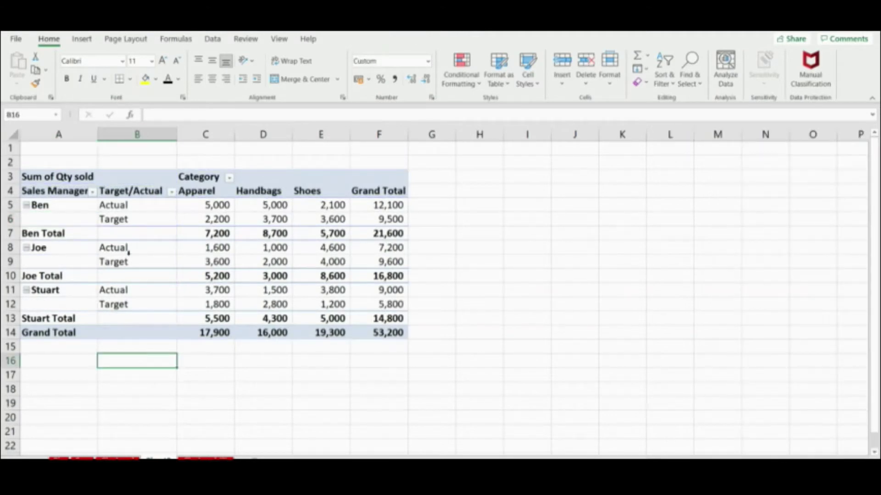
- Untick Subtotal "Sales Manager" to remove the per-manager subtotal rows
click(59, 233)
right_click(62, 235)
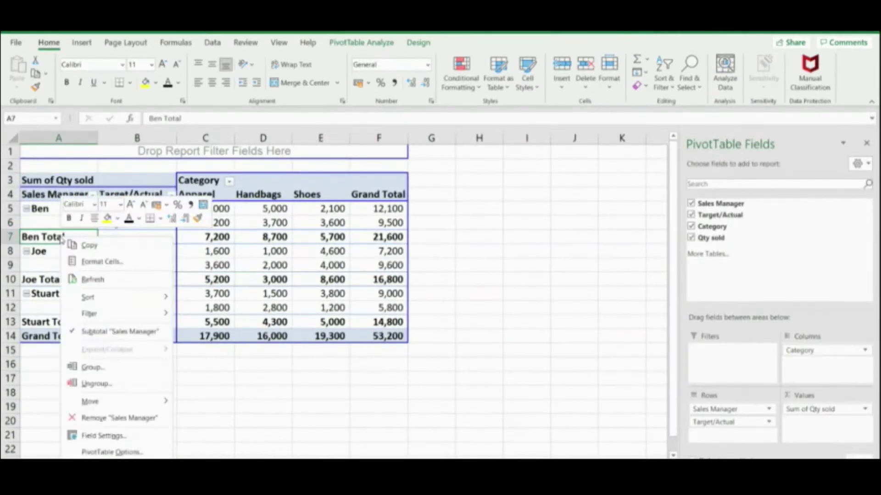
click(99, 335)
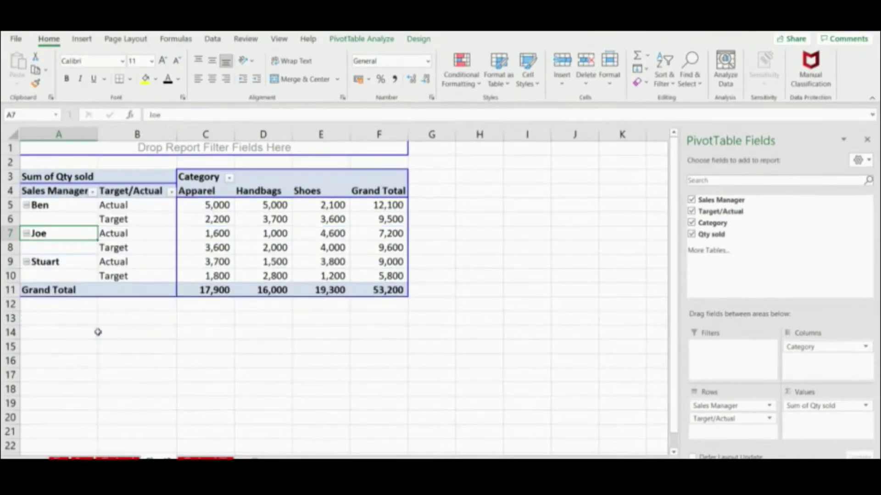
click(95, 325)
- Remove the Grand Total row from the PivotTable
click(186, 319)
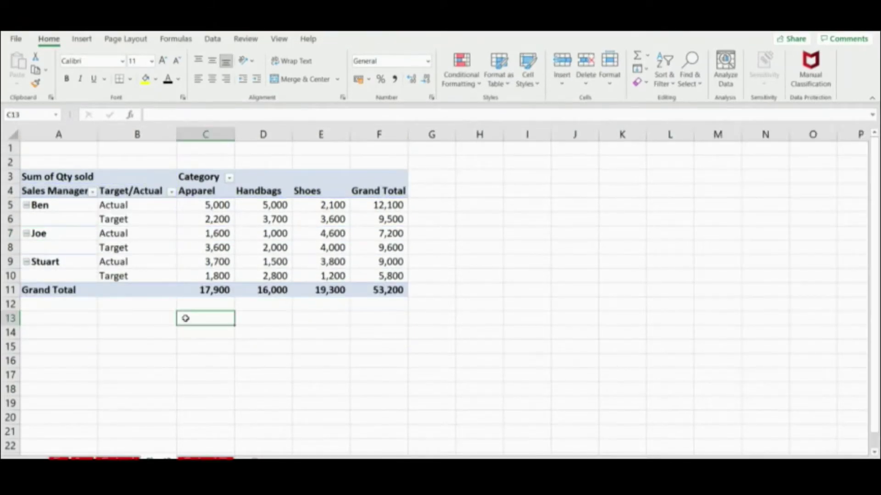
right_click(78, 293)
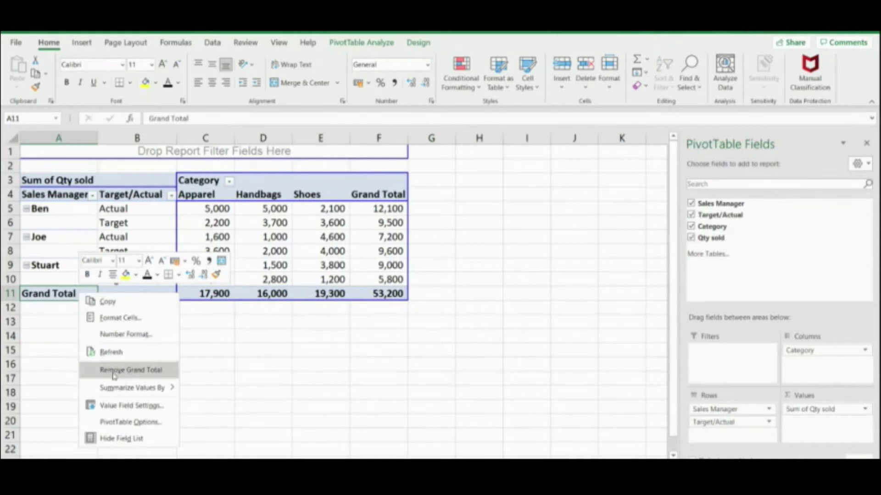
click(112, 369)
click(114, 344)
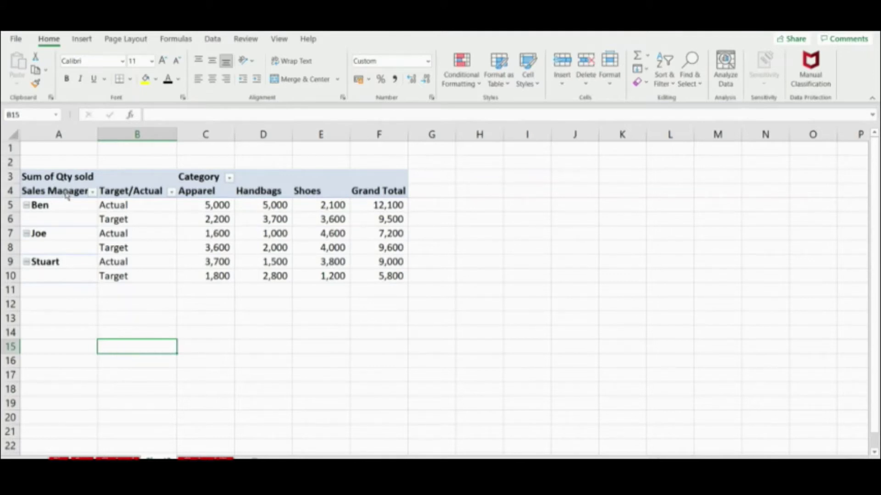
click(66, 194)
- Insert a Stacked Column PivotChart from the pivot data
click(82, 40)
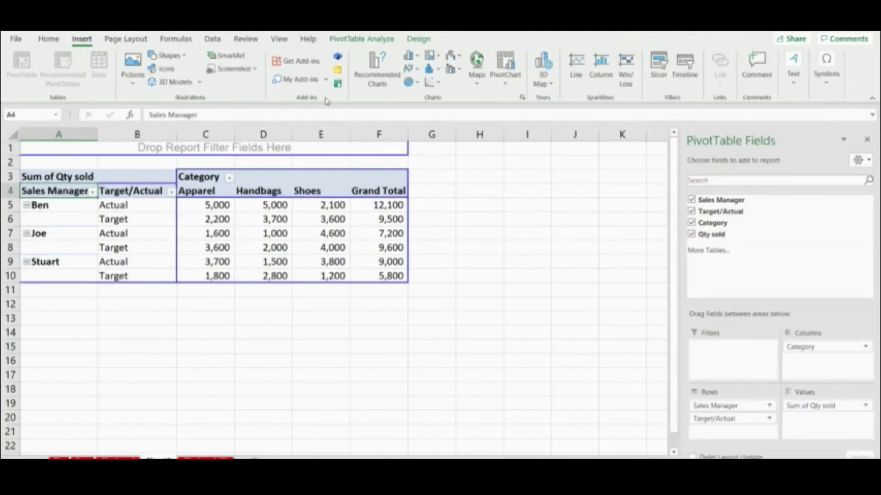
click(413, 60)
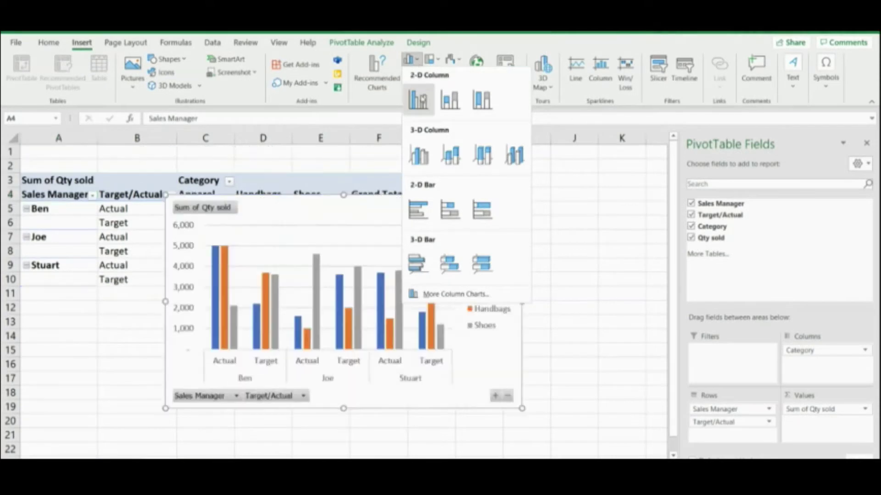
click(449, 100)
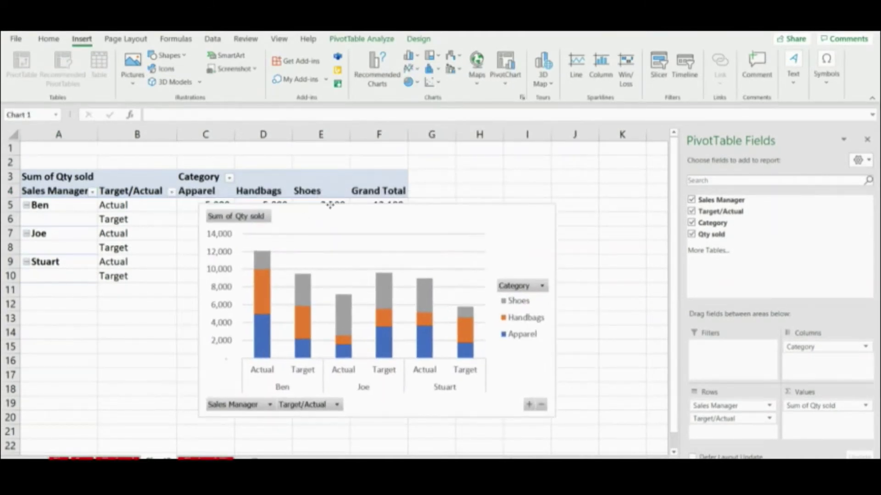
click(224, 268)
- Delete the vertical axis, close the PivotChart Fields pane, and drag the chart right
key(Delete)
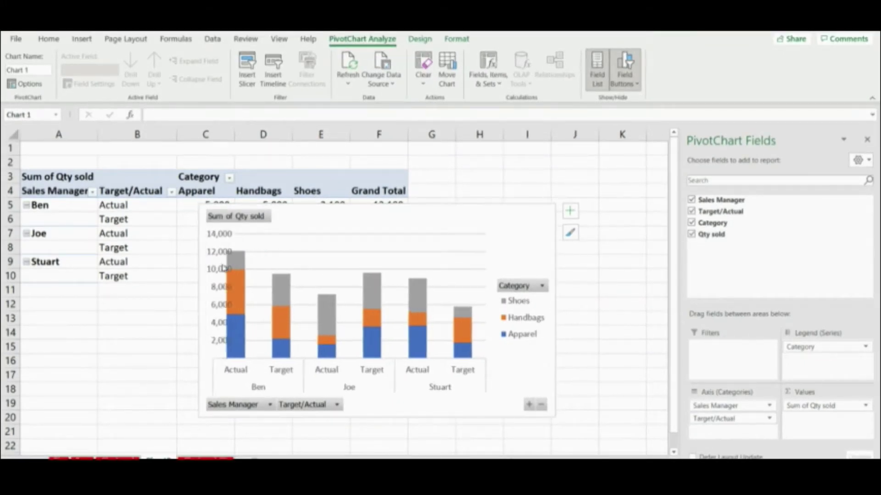
click(867, 140)
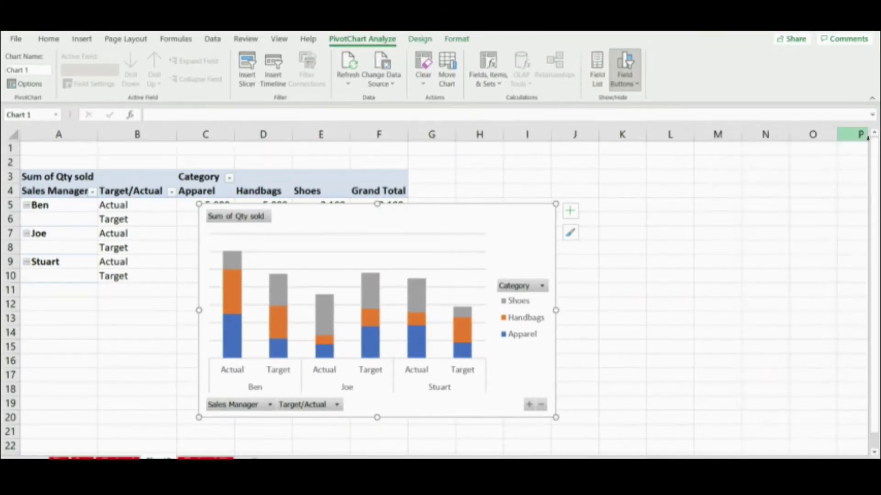
drag(440, 207, 536, 207)
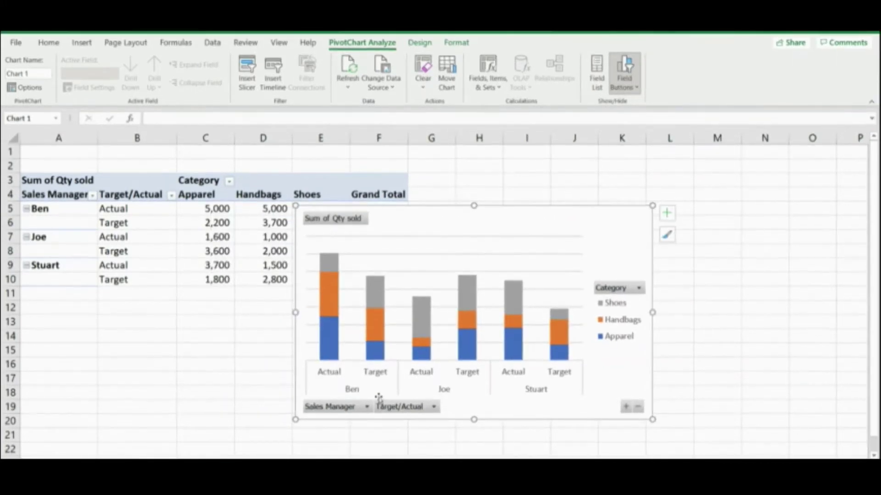
click(352, 390)
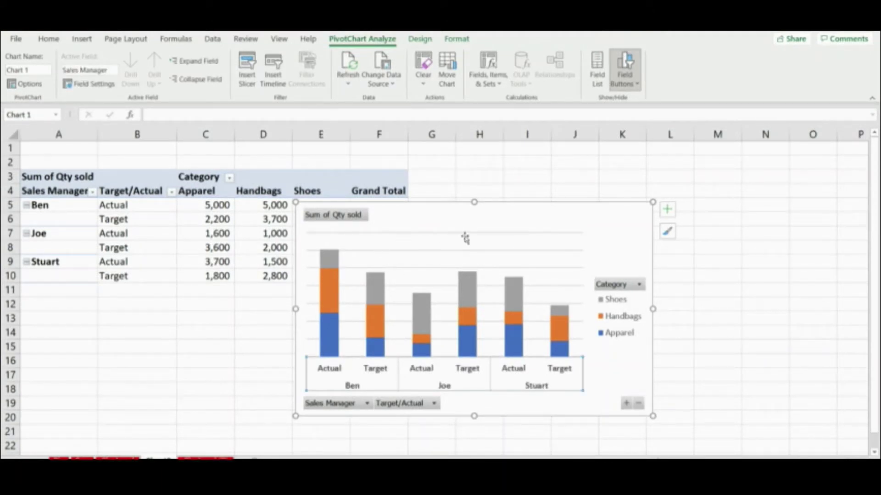
click(667, 210)
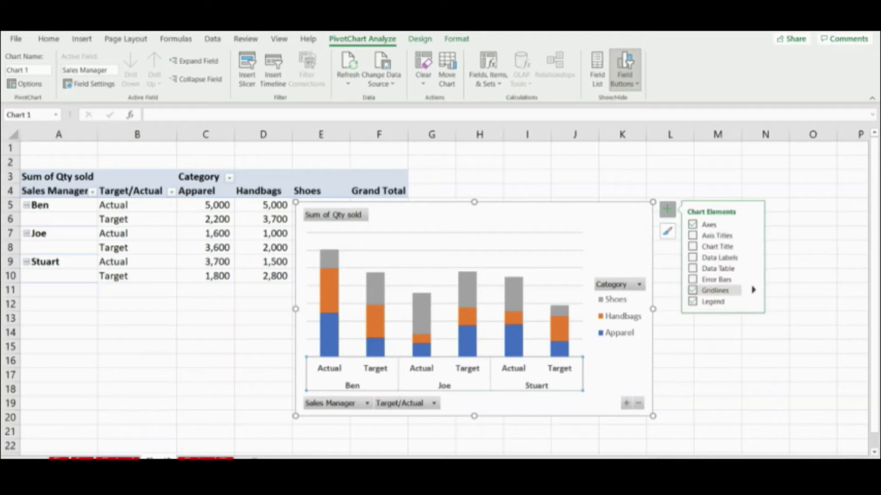
- Uncheck Gridlines and check Data Labels in the chart's Chart Elements list
click(693, 291)
click(673, 364)
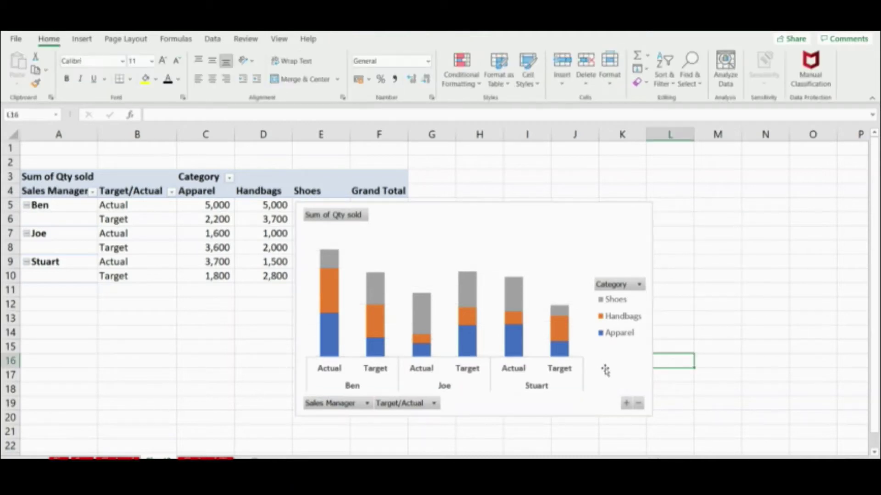
click(619, 308)
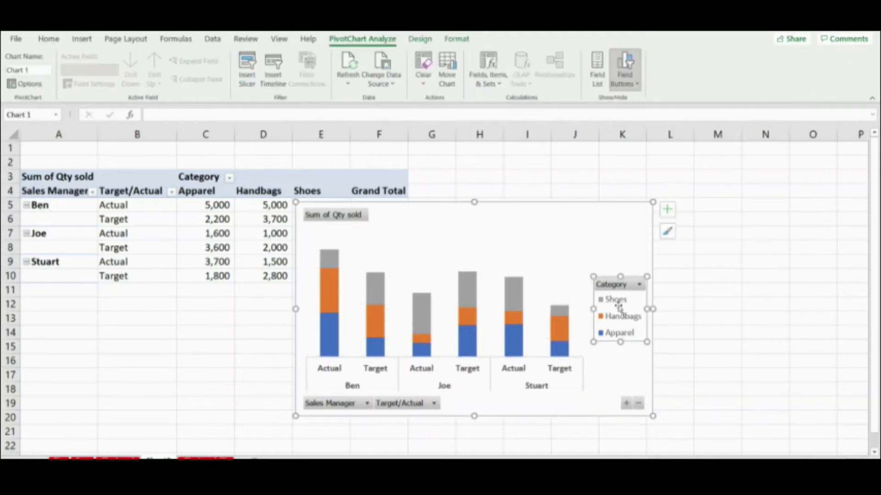
click(610, 212)
click(669, 210)
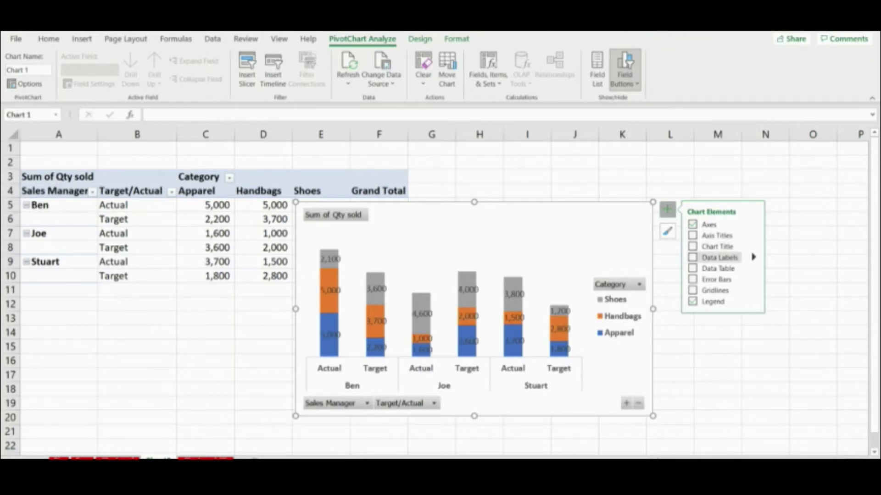
click(692, 257)
click(706, 343)
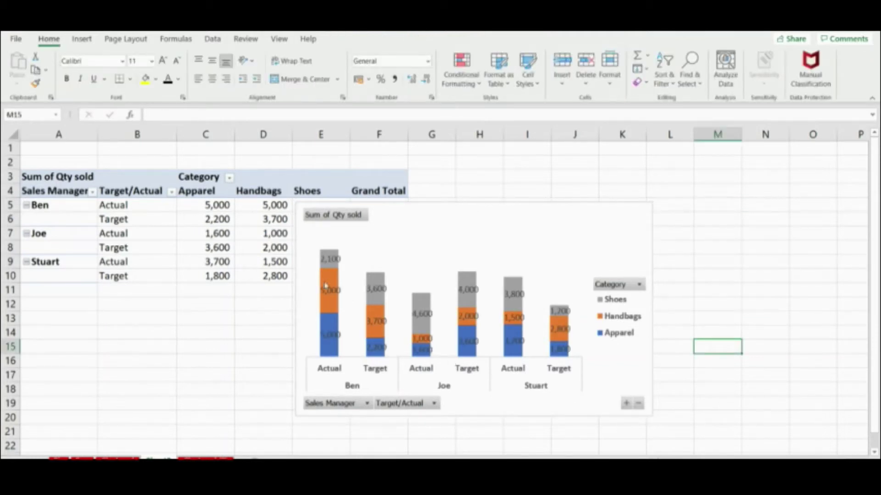
click(332, 260)
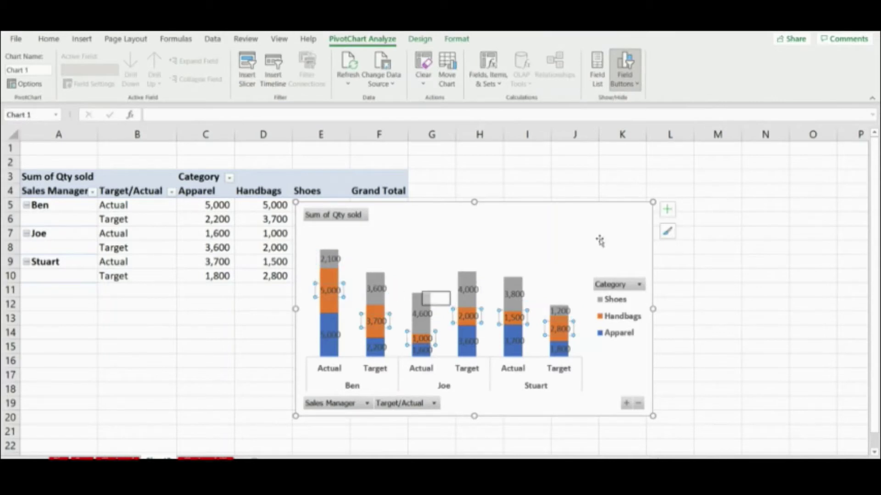
- Make the Shoes data labels one font size smaller and white
click(599, 240)
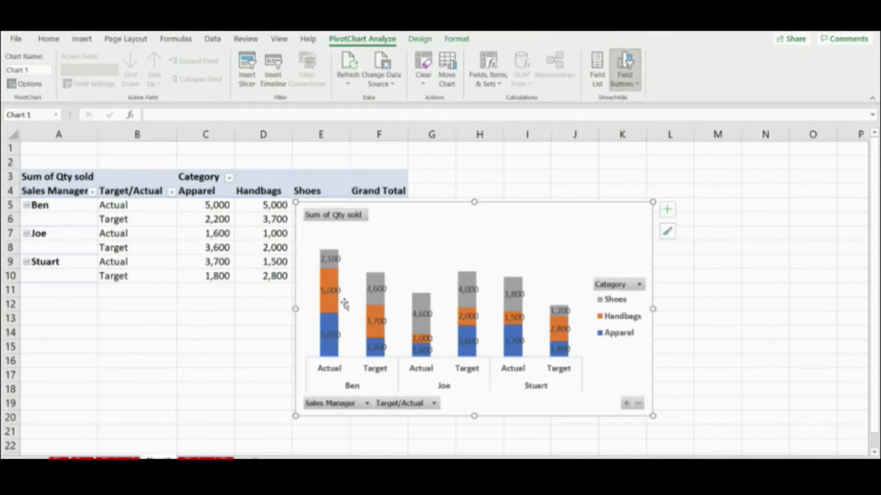
click(329, 262)
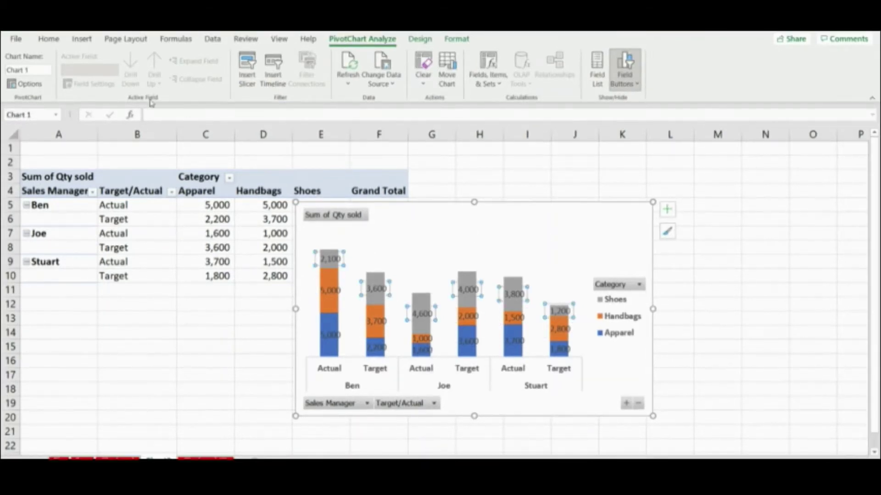
click(49, 40)
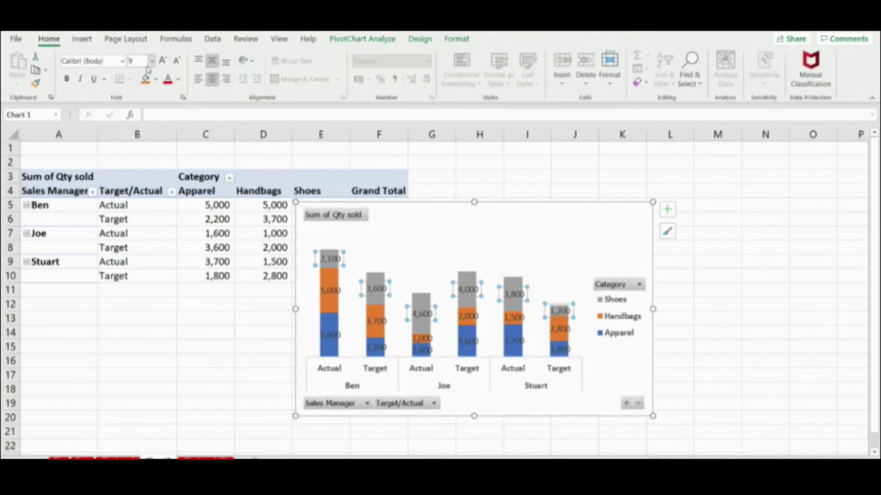
click(178, 66)
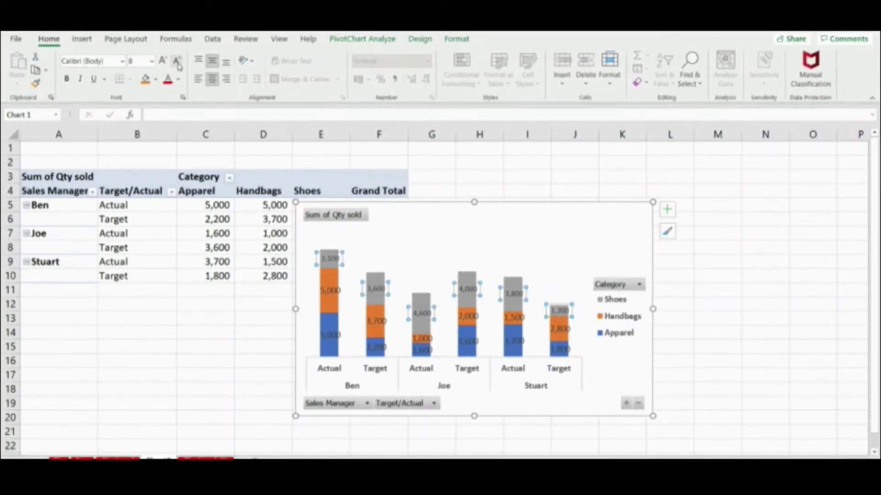
click(179, 80)
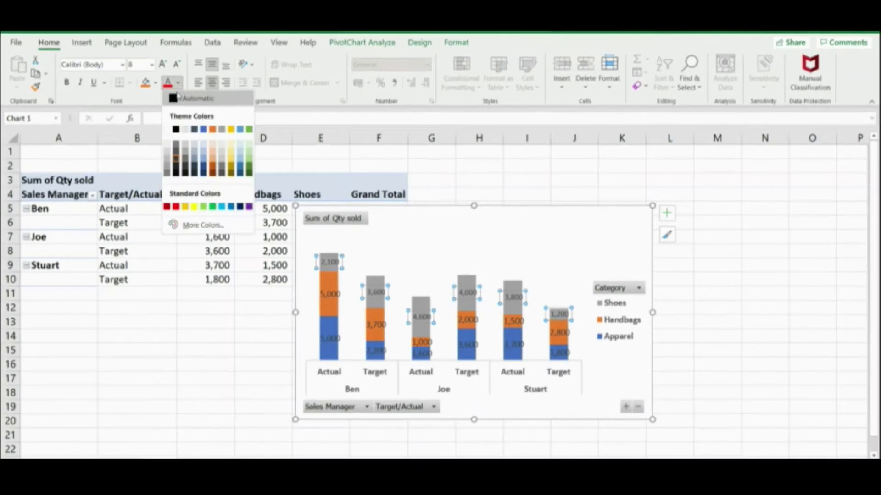
click(169, 129)
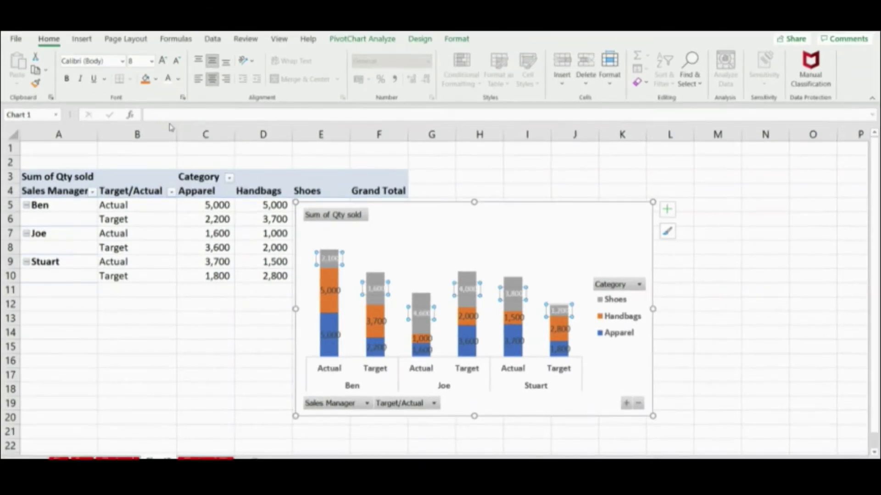
- Give the Handbags and Apparel data labels the same smaller white formatting
click(323, 291)
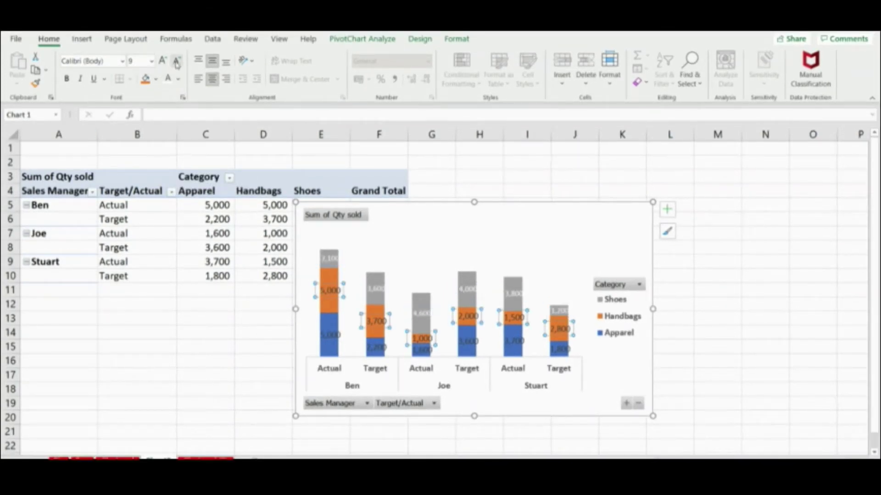
click(168, 79)
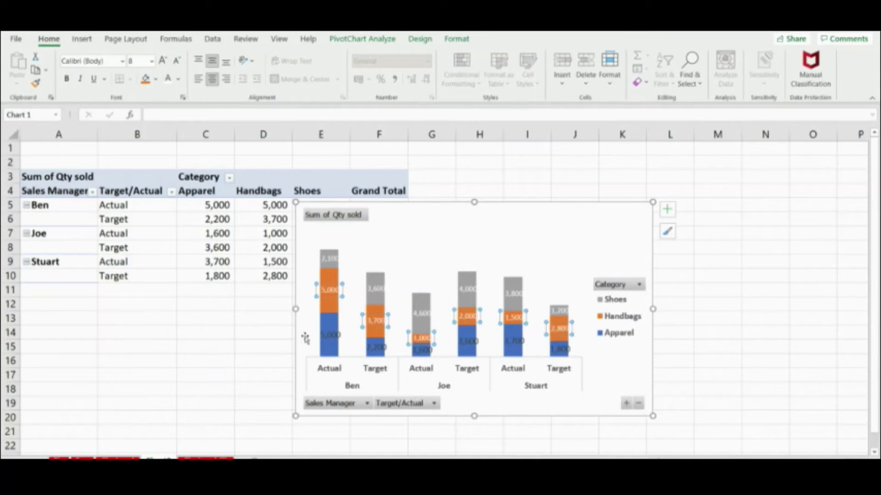
click(330, 336)
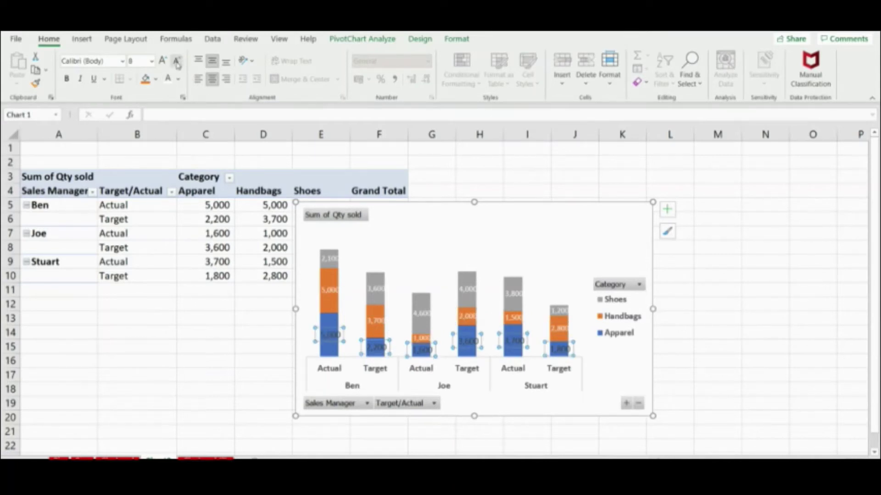
click(168, 78)
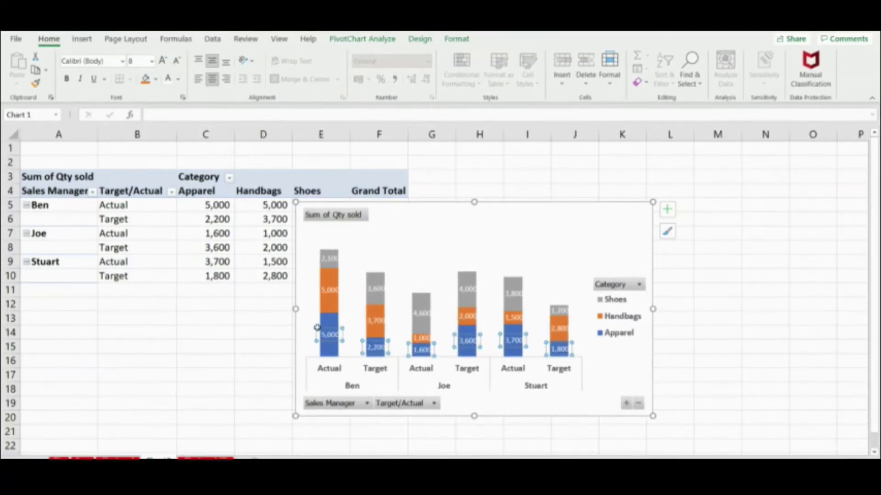
click(239, 334)
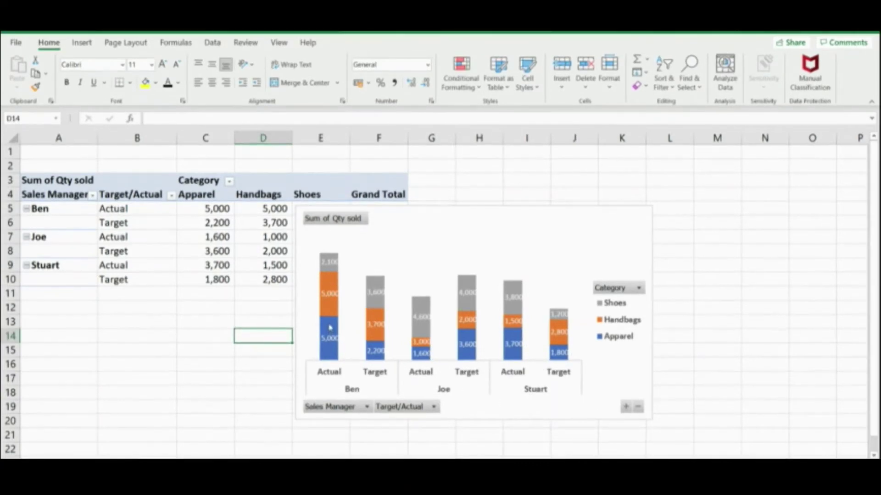
- Give the Apparel series a darker blue solid fill through More Colors
click(330, 328)
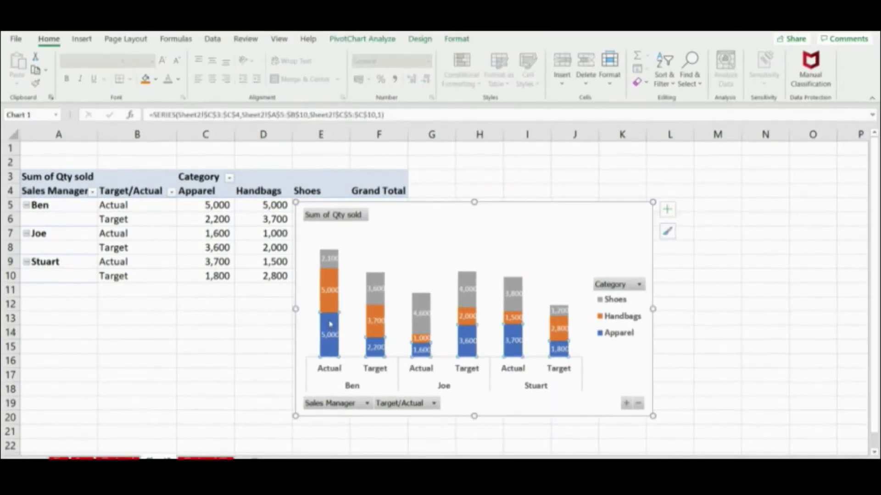
right_click(330, 328)
click(395, 316)
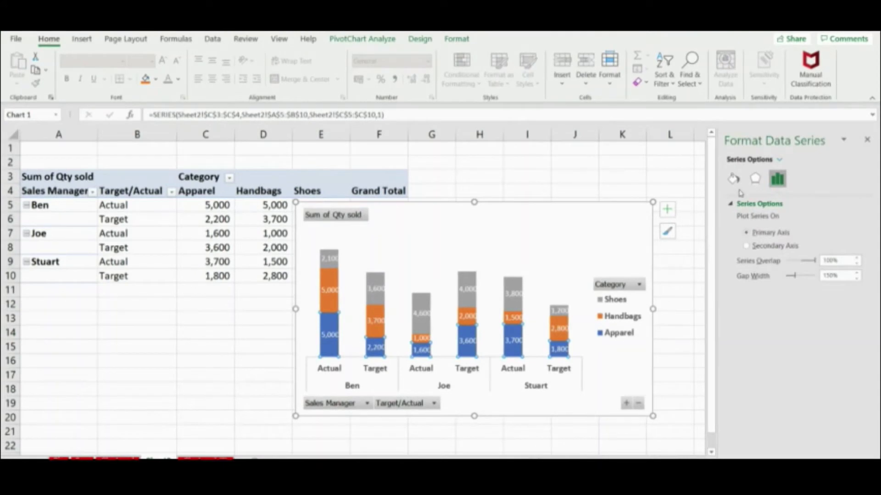
click(734, 179)
click(741, 203)
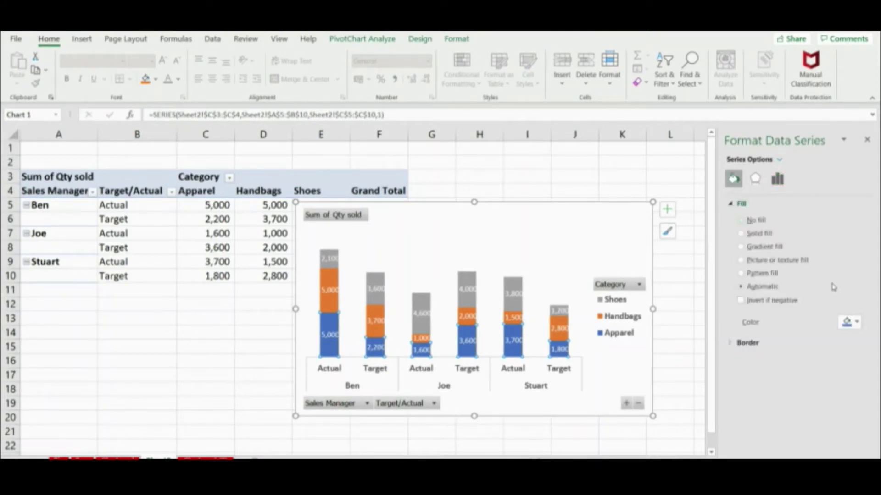
click(848, 322)
click(818, 449)
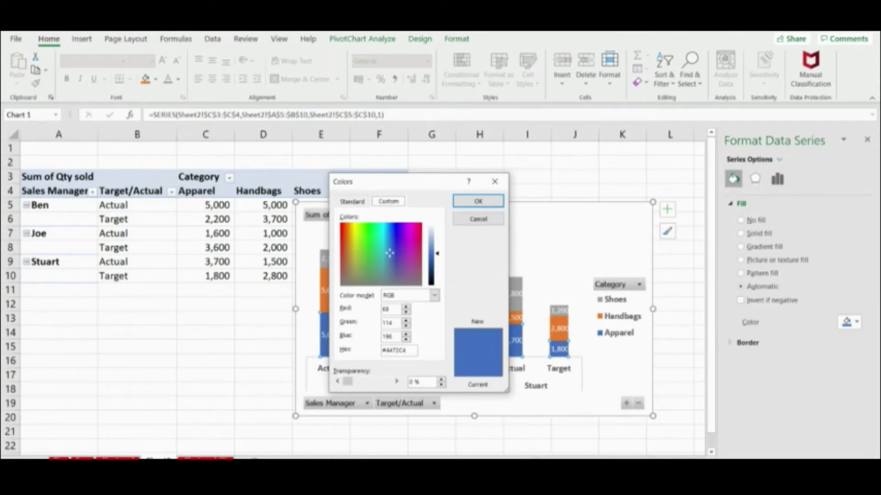
click(431, 259)
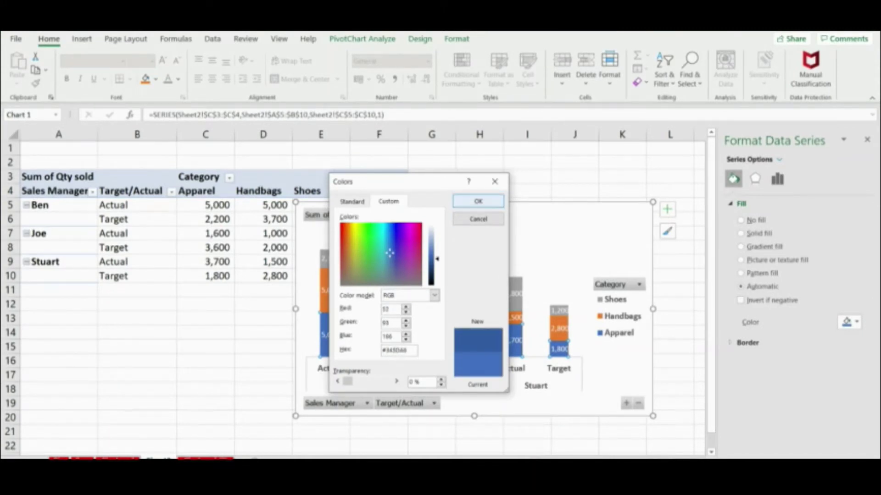
click(478, 201)
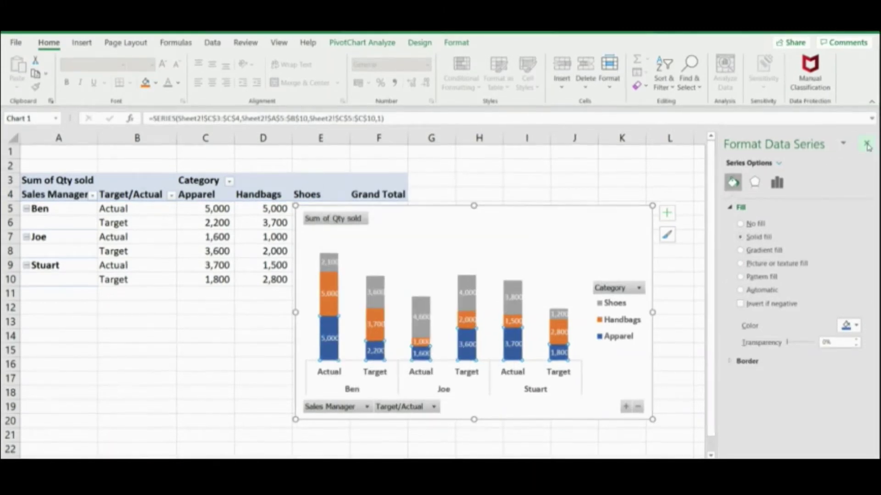
click(867, 139)
- Darken the Handbags series fill to a deeper orange
click(327, 305)
right_click(327, 305)
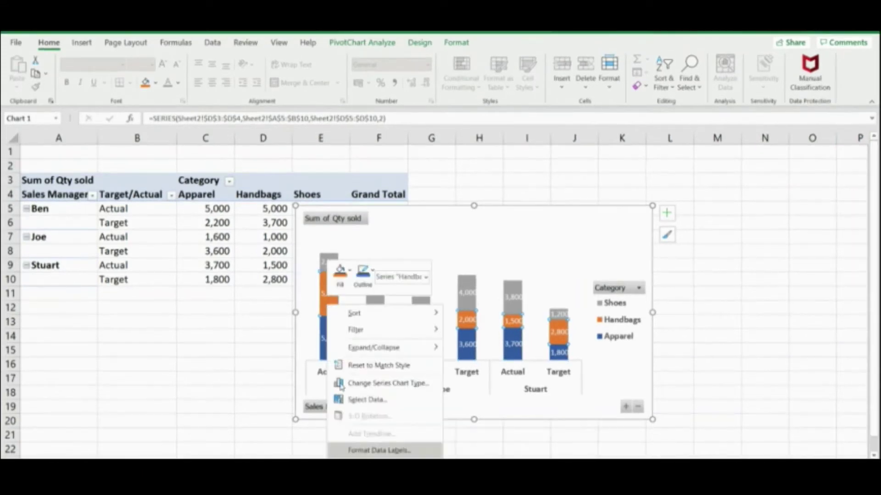
click(369, 451)
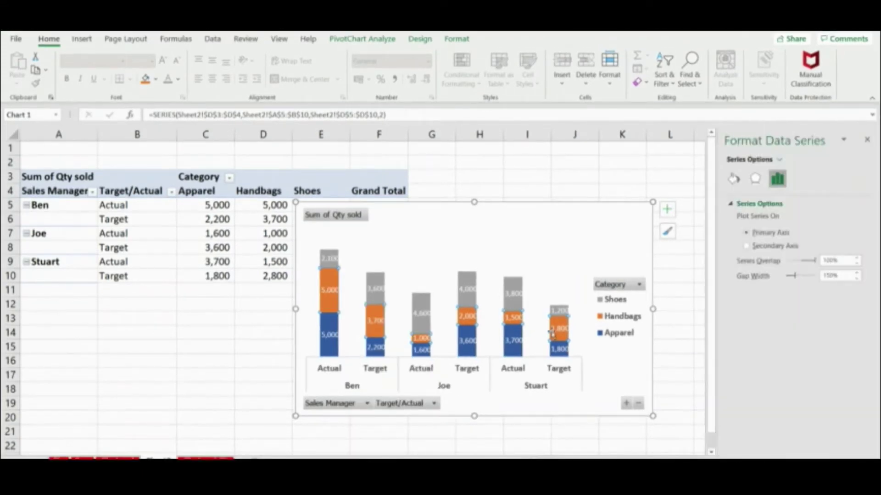
click(734, 179)
click(850, 323)
click(816, 312)
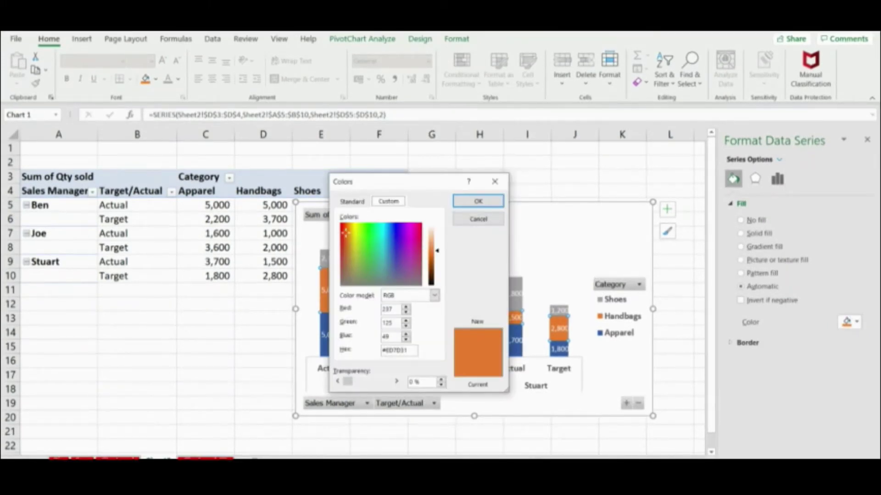
drag(436, 251, 437, 258)
click(475, 201)
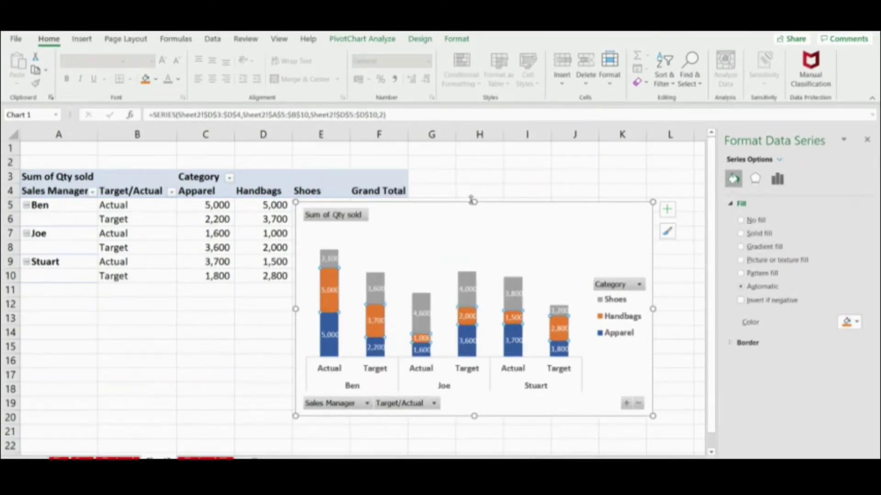
click(868, 141)
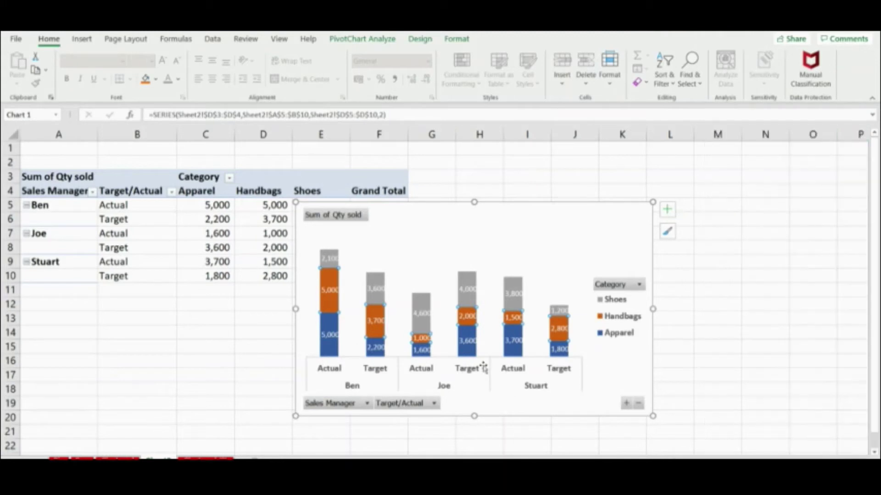
- Darken the Shoes series fill to a deeper grey
click(379, 284)
right_click(379, 284)
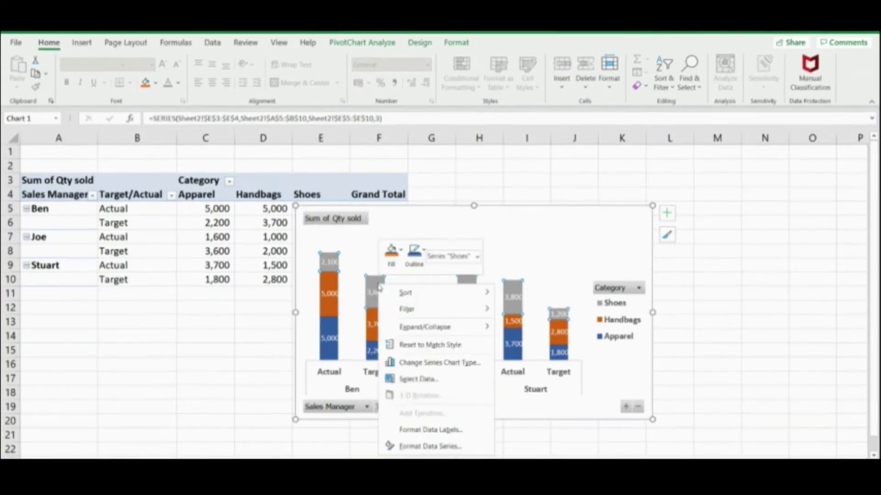
click(406, 446)
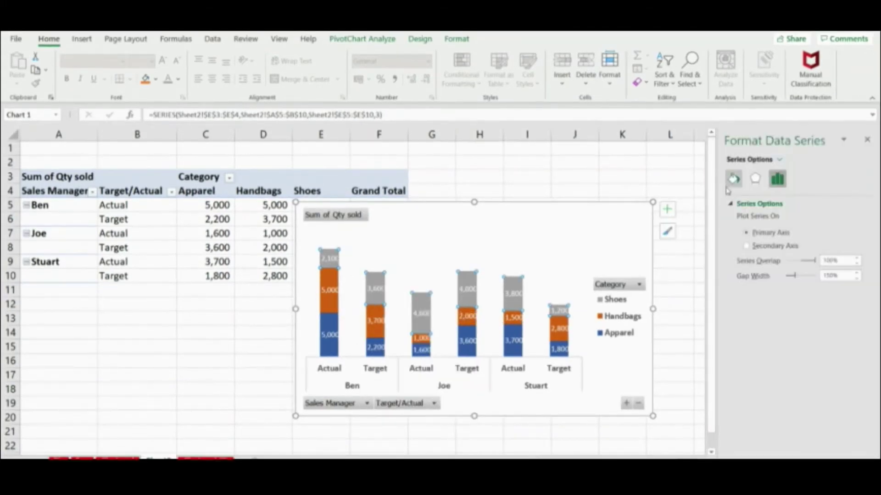
click(733, 179)
click(853, 323)
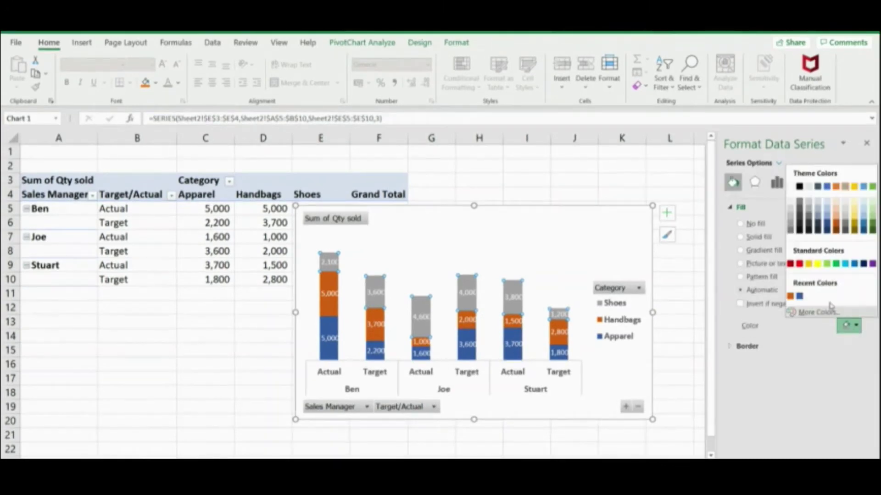
click(819, 313)
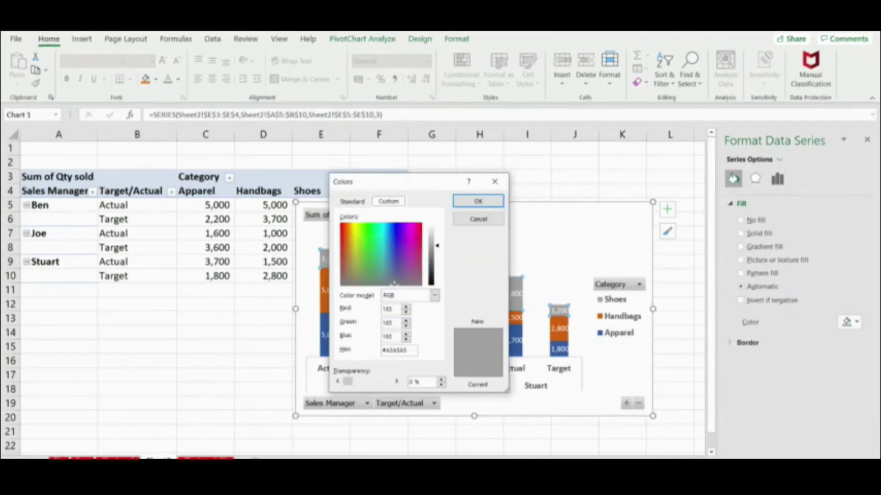
drag(436, 245, 437, 257)
click(478, 201)
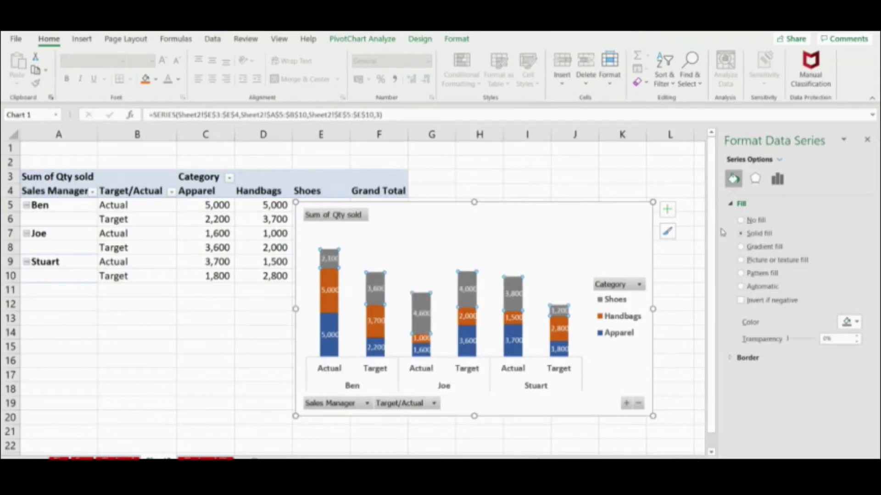
click(867, 140)
click(751, 260)
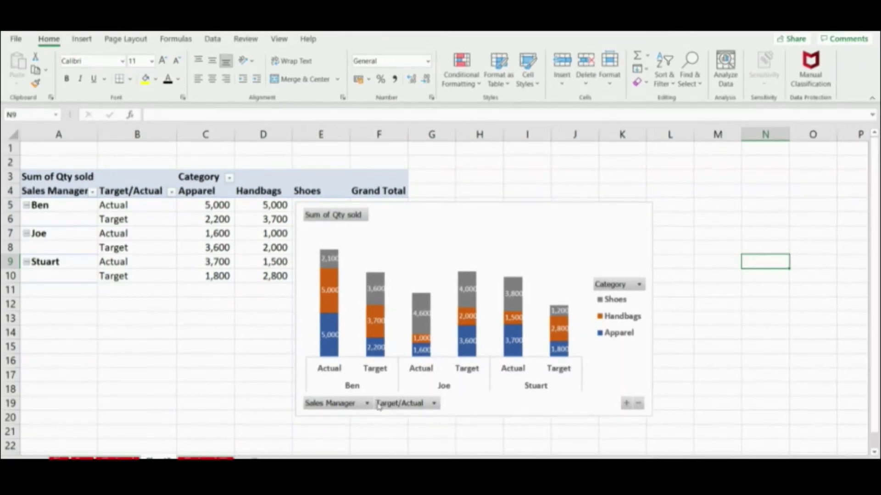
- Filter Sales Manager to Ben and Joe only, then bring Stuart back
click(366, 407)
click(256, 316)
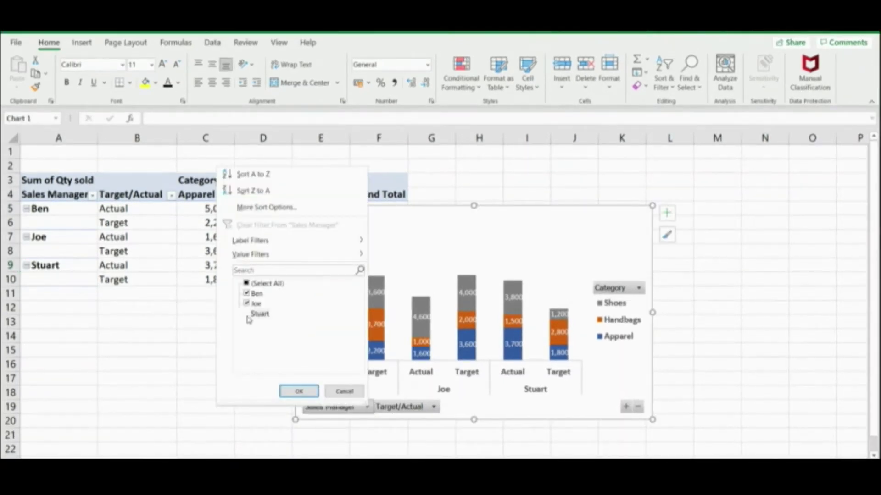
click(296, 391)
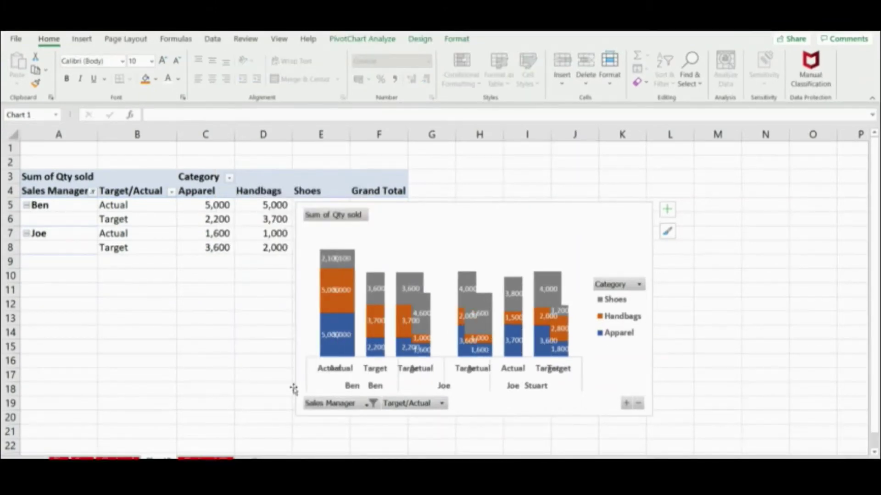
click(371, 404)
click(251, 283)
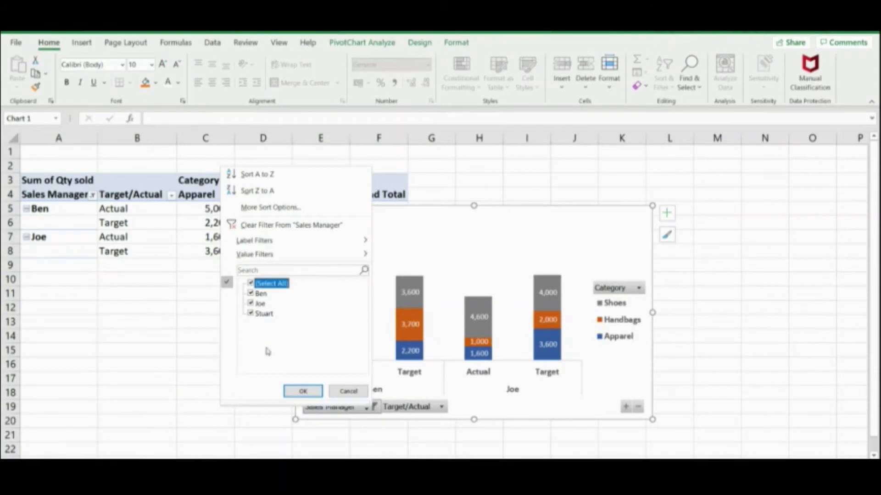
click(301, 391)
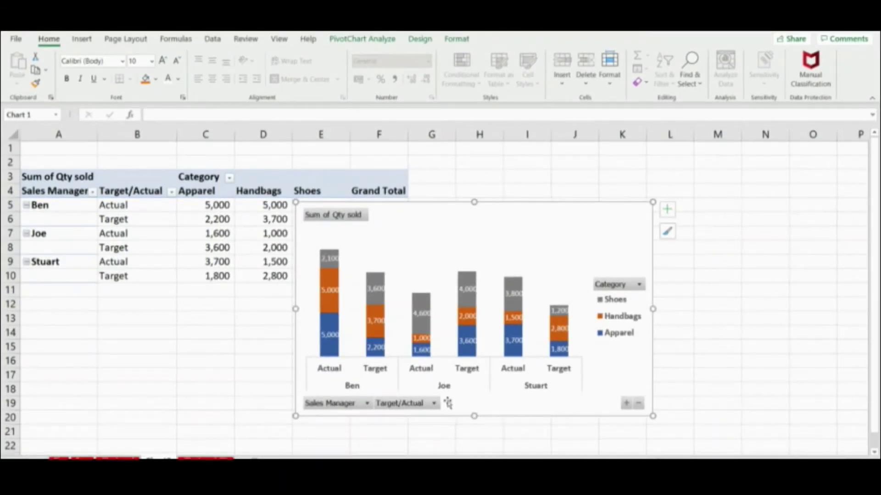
- Test hiding Shoes with the Category filter, then restore all categories
click(642, 289)
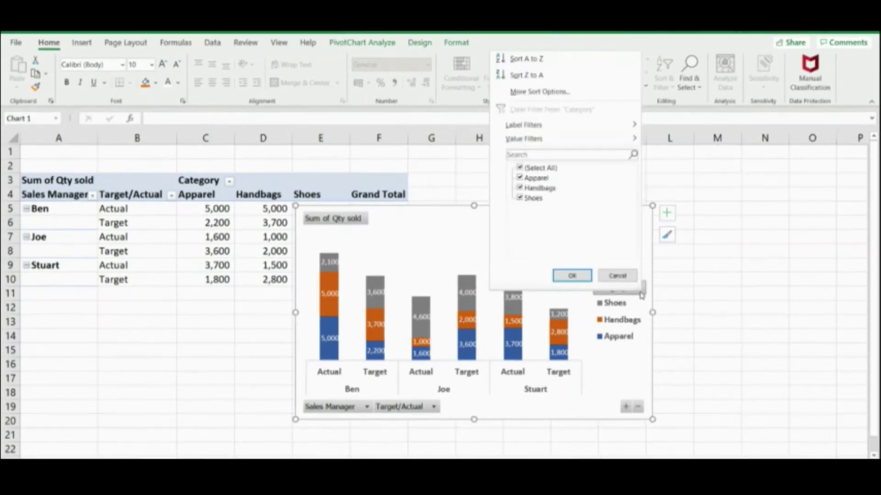
click(520, 199)
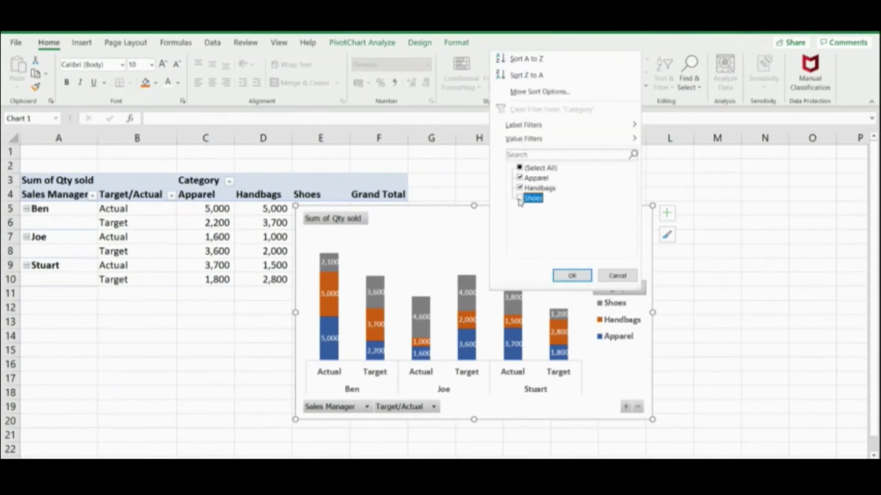
click(572, 275)
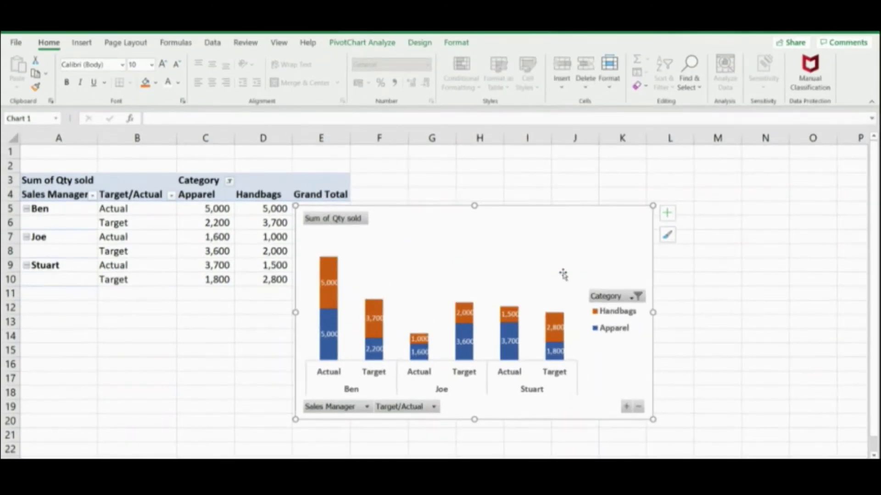
click(638, 296)
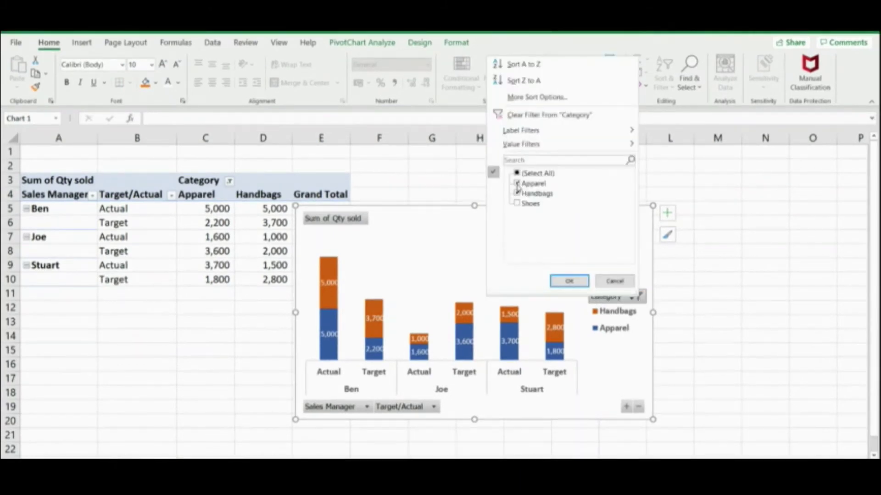
click(568, 281)
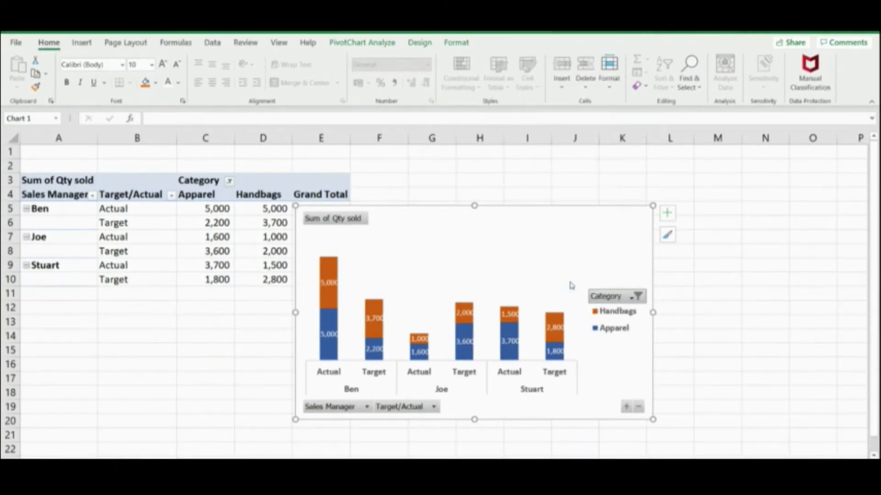
click(638, 296)
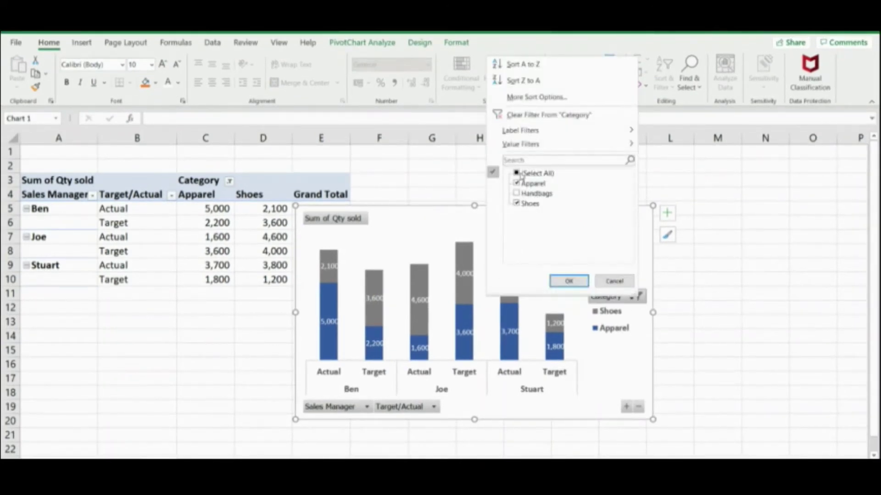
click(518, 174)
click(569, 281)
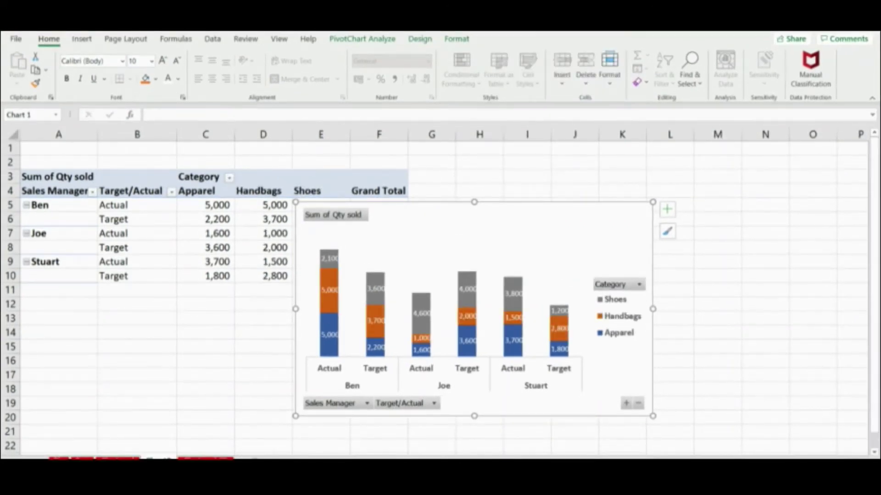
- Filter Target/Actual to show only Actual, then include Target again
click(434, 404)
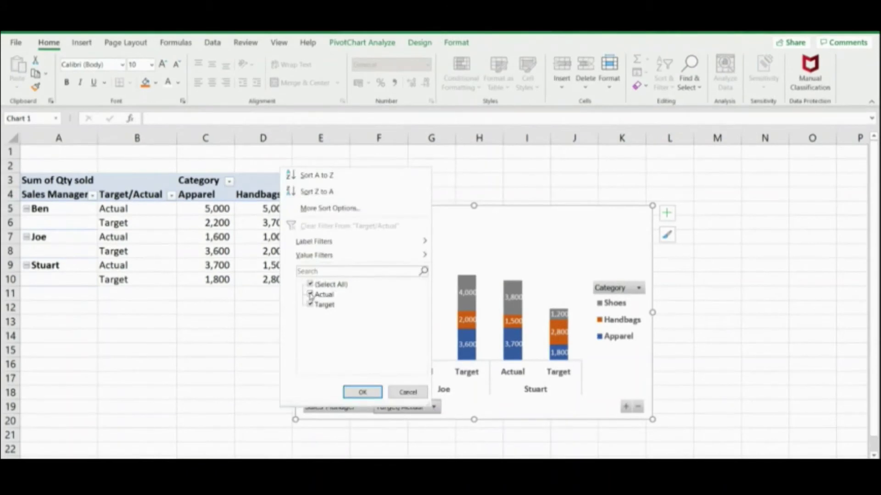
click(324, 304)
click(362, 392)
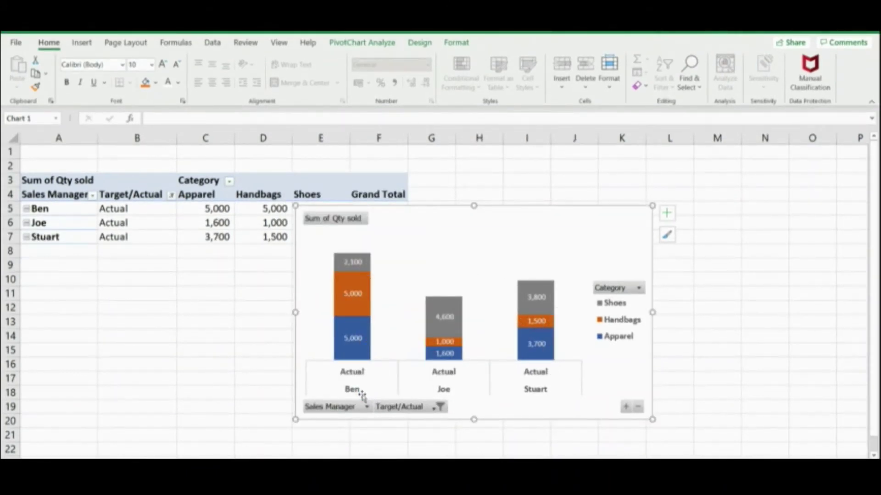
click(434, 407)
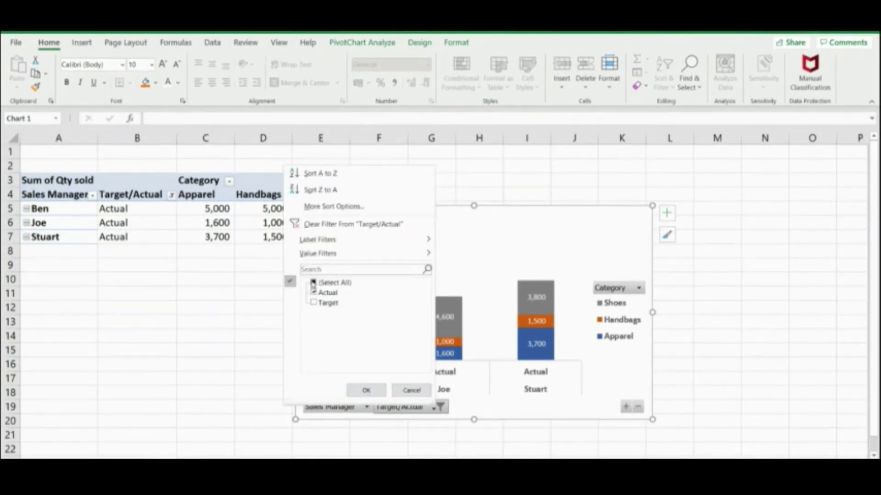
click(313, 283)
click(362, 390)
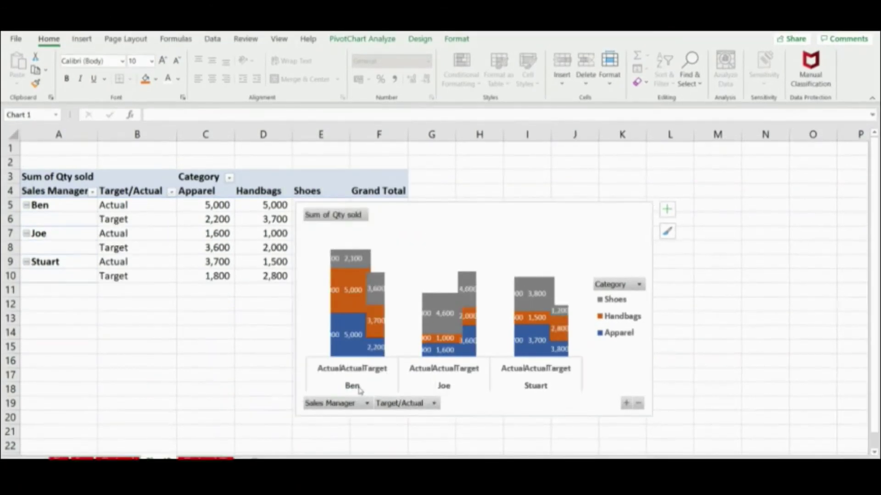
- Drag the chart right, clear of the Shoes and Grand Total columns
click(229, 324)
drag(491, 212, 581, 216)
click(277, 288)
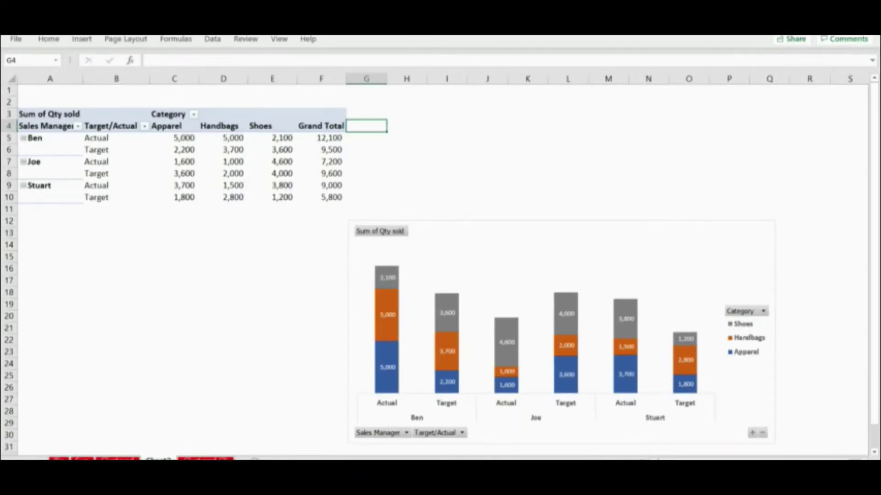
- Enter the title '%' in G3 and link G4 to B4 with =+B4
click(363, 114)
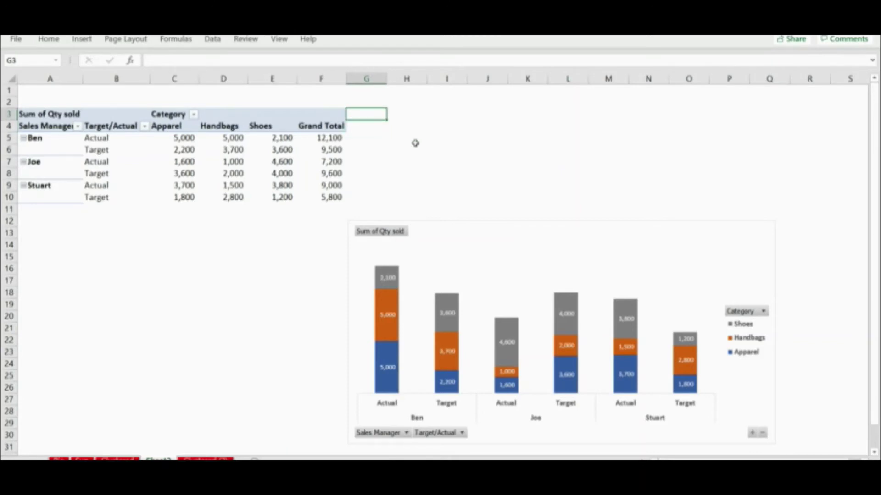
text(%)
key(Return)
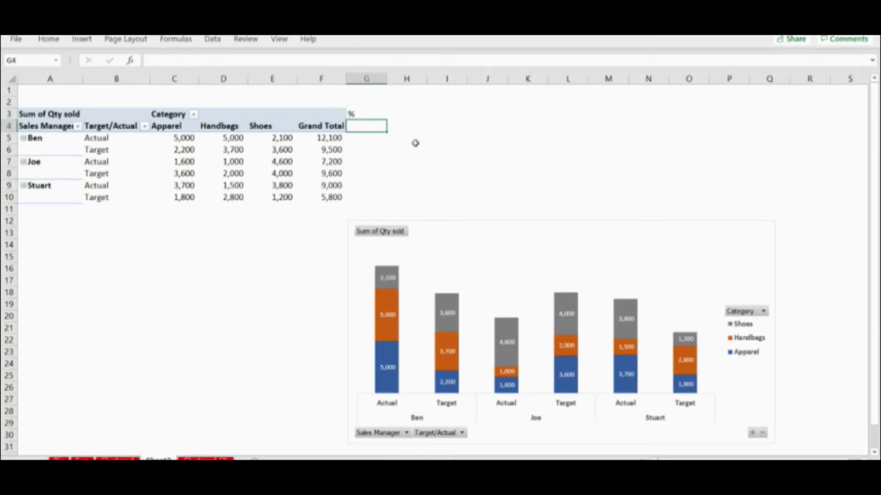
text(+)
text(b)
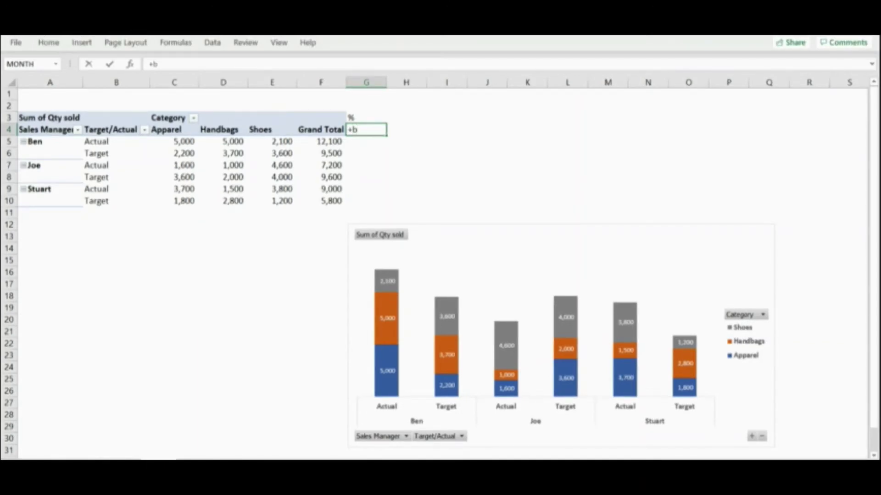
text(4)
key(Return)
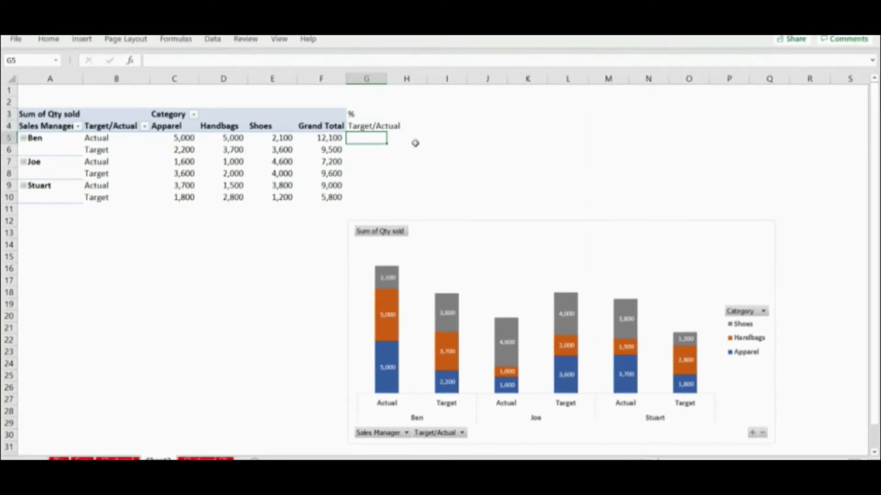
key(Up)
key(Down)
- Widen column G and copy the G4 link across H4:J4 and down G5:G10
drag(387, 78, 397, 78)
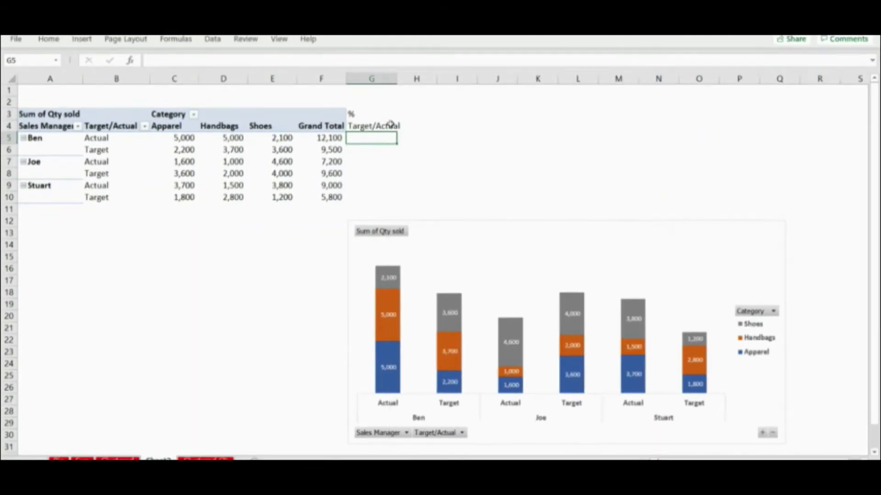
click(417, 127)
key(Left)
key(ctrl+c)
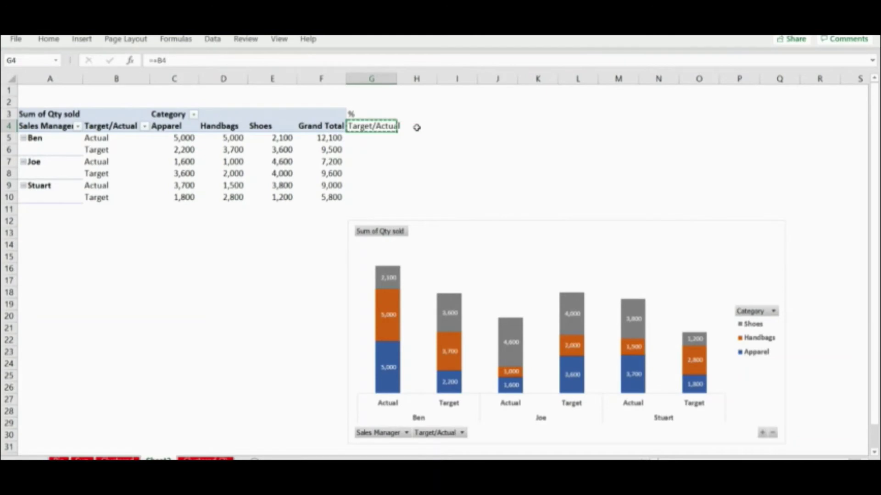
key(shift+Right)
key(shift+Right)
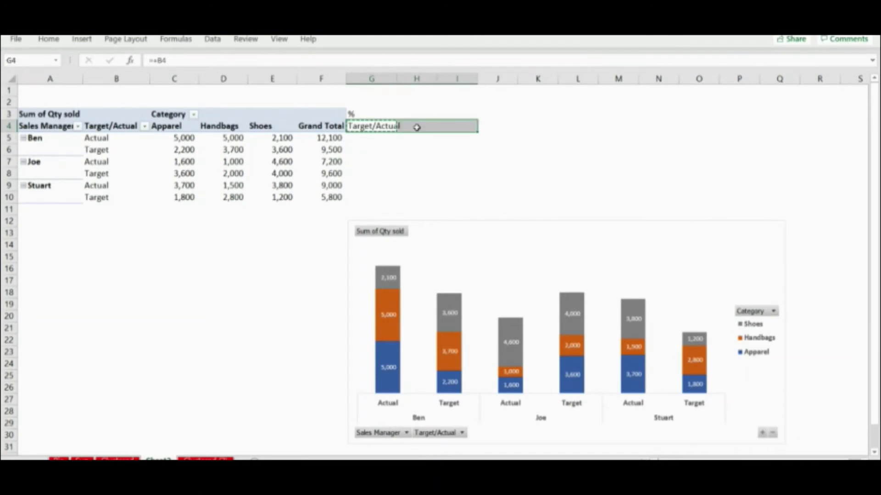
key(shift+Right)
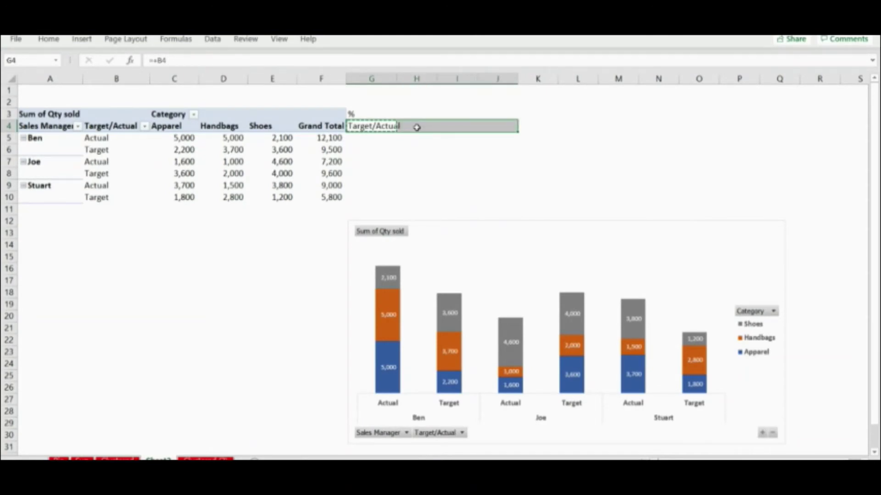
key(ctrl+v)
key(Down)
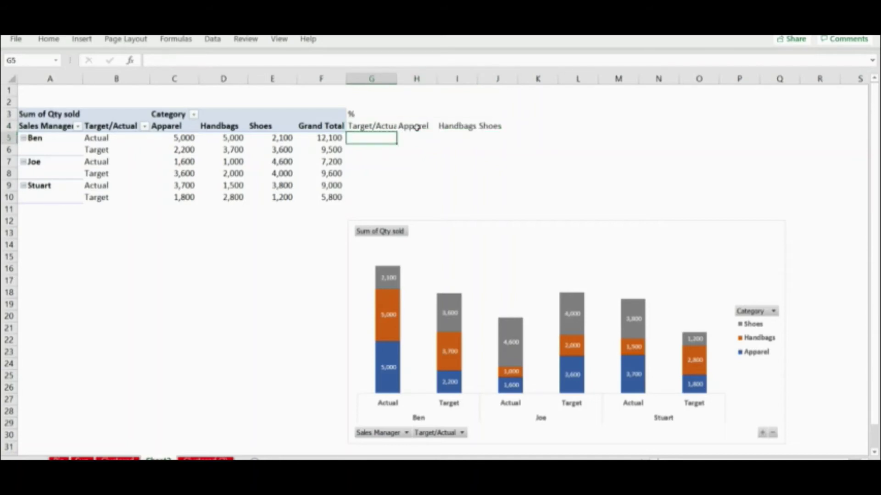
key(Up)
key(ctrl+c)
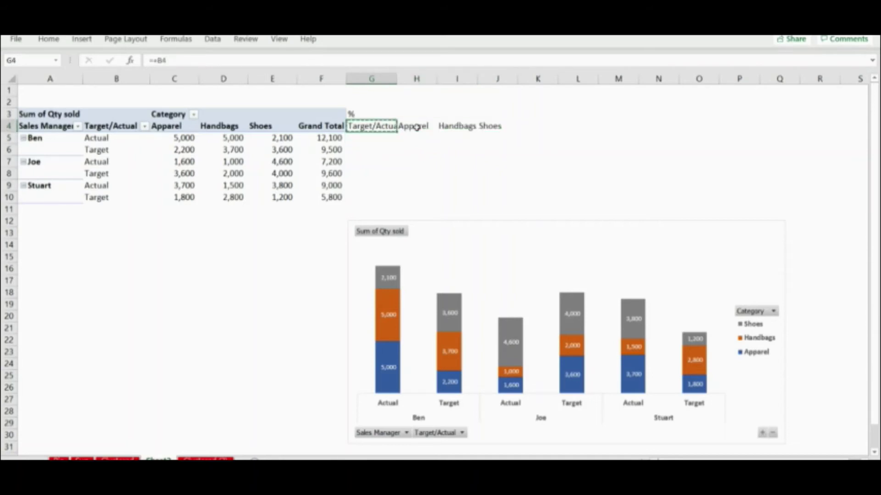
key(shift+Down)
key(shift+Down)
key(shift+Down)
key(shift+Down)
key(shift+Down)
key(shift+Down)
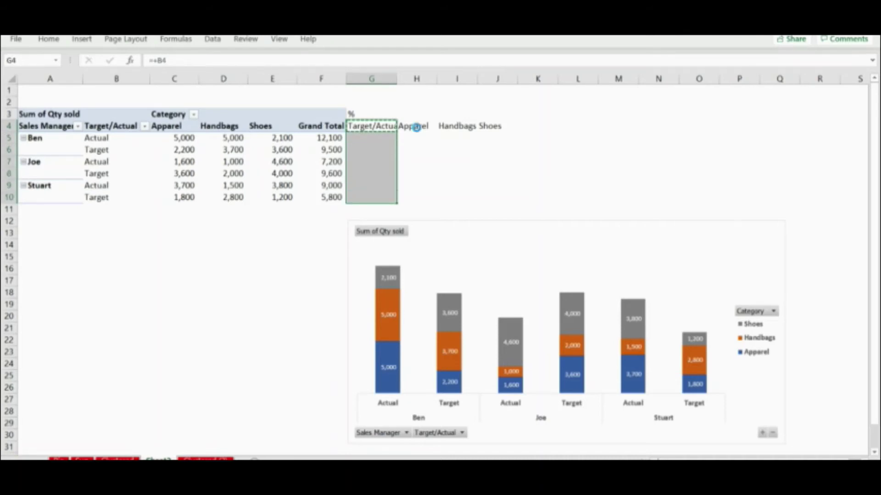
key(ctrl+v)
- Widen columns G through J and move the chart, slightly smaller, below the tables
click(416, 127)
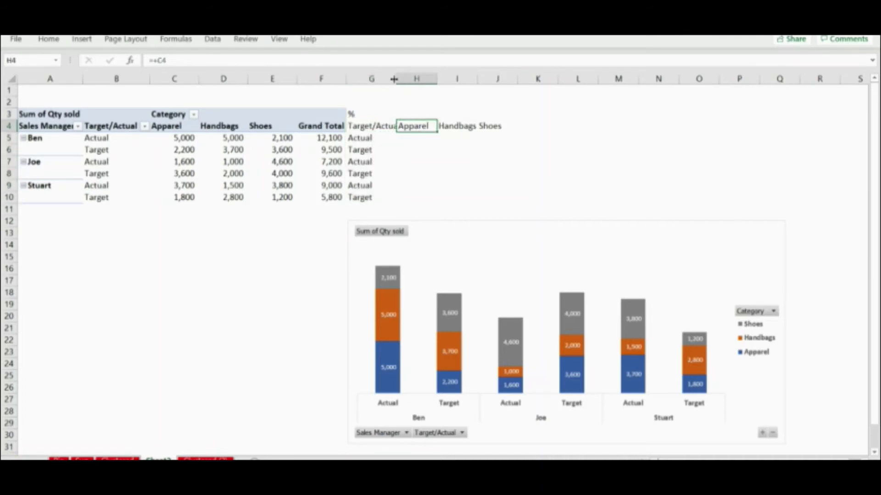
drag(390, 79, 498, 79)
drag(396, 78, 406, 82)
click(451, 183)
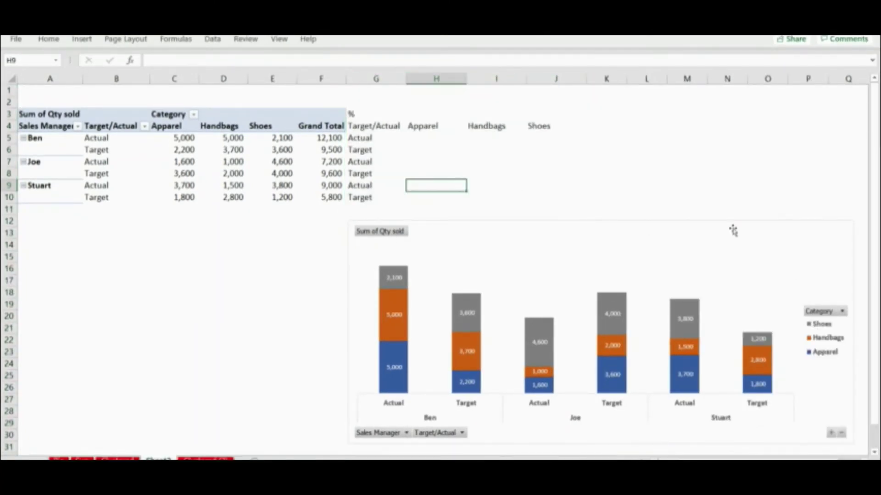
drag(732, 231, 484, 230)
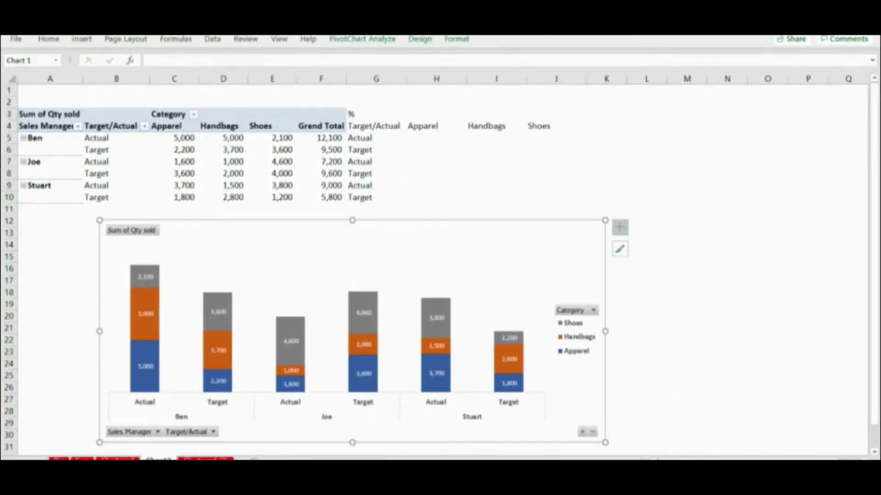
drag(605, 220, 595, 225)
click(419, 165)
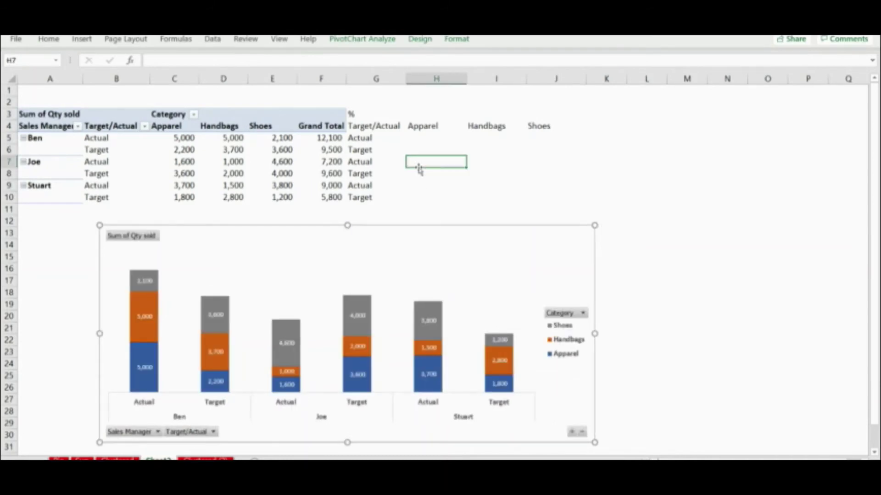
- Make the G4:J4 headers bold and centred
drag(365, 122, 530, 127)
key(ctrl+b)
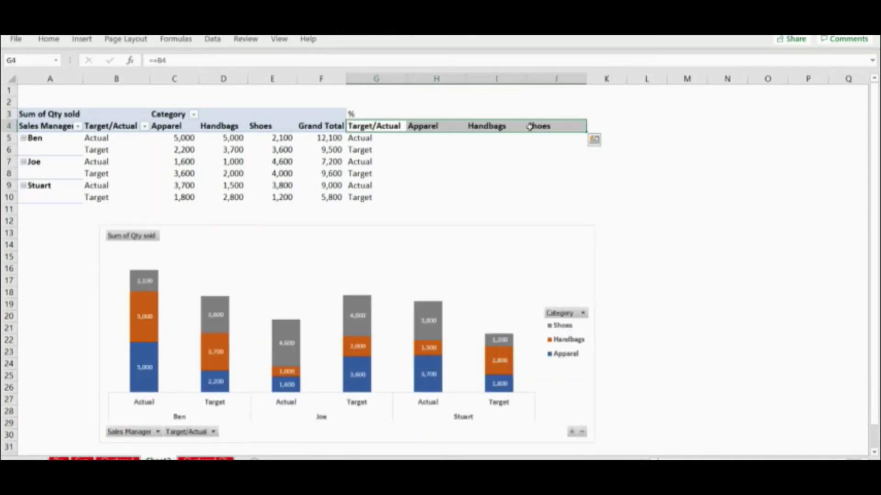
click(48, 41)
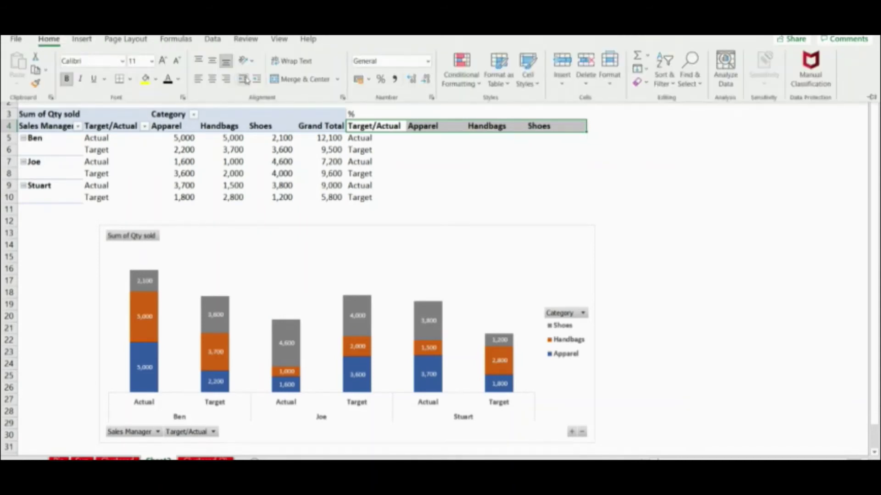
click(212, 83)
- Enter =c5/f5 in H5 and format it as a percentage
click(437, 138)
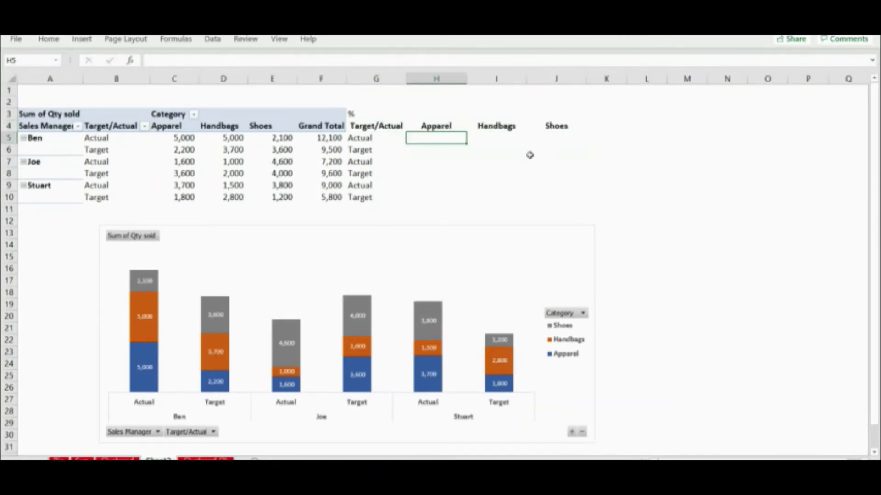
text(=)
text(c5)
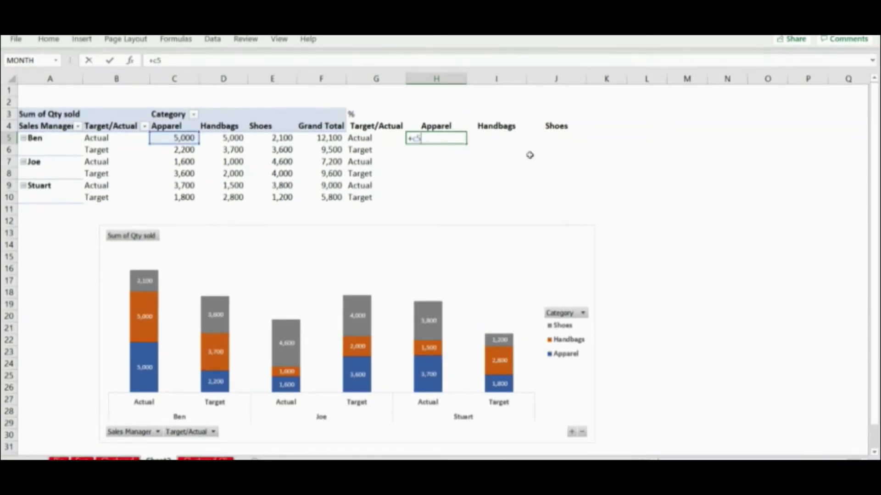
text(/f5)
key(Return)
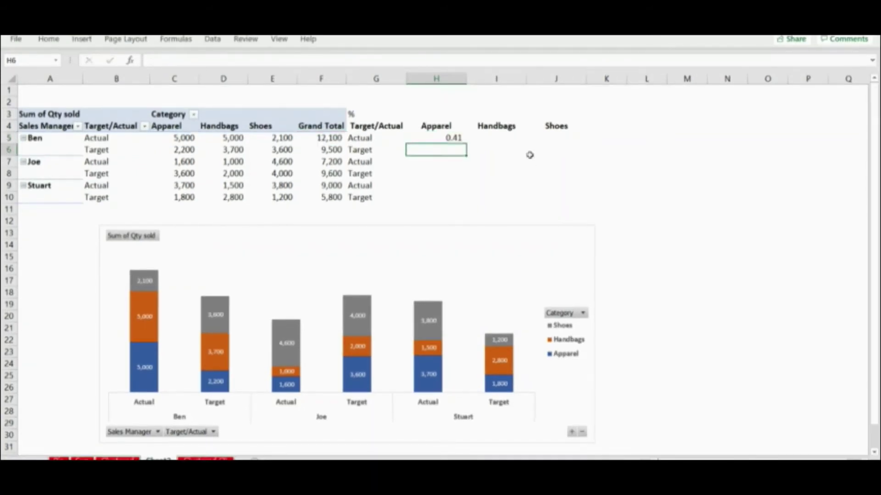
key(Up)
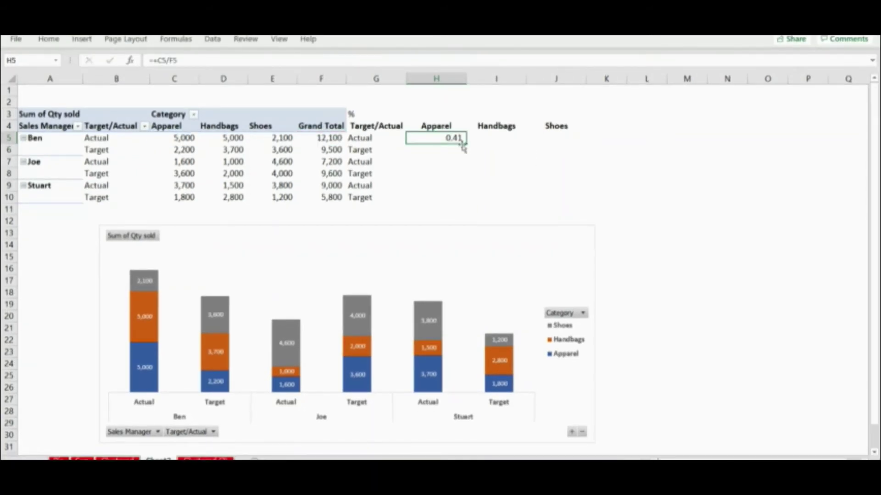
double_click(49, 40)
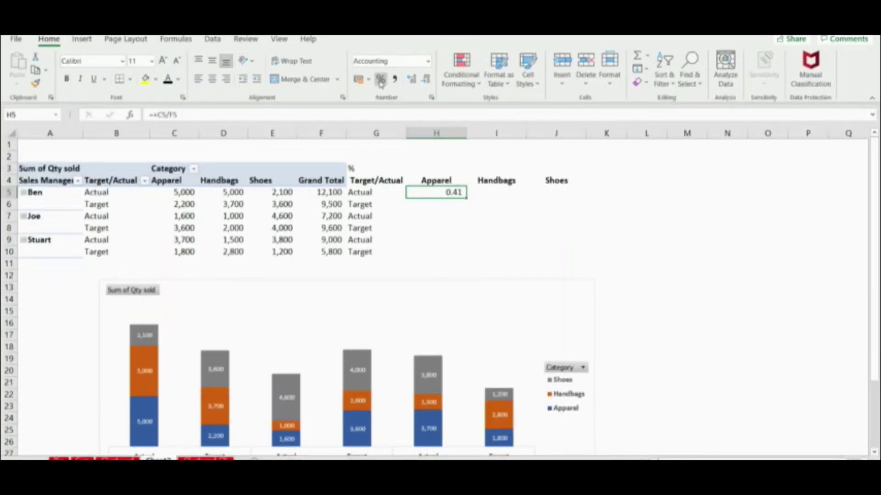
click(381, 79)
click(443, 205)
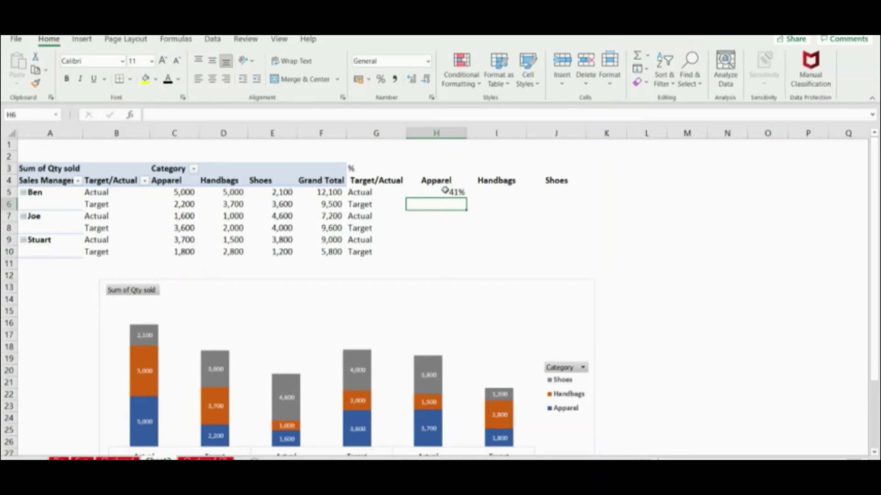
- Lock the divisor to $F$5 and copy the share formula across I5:J5
click(443, 192)
click(170, 114)
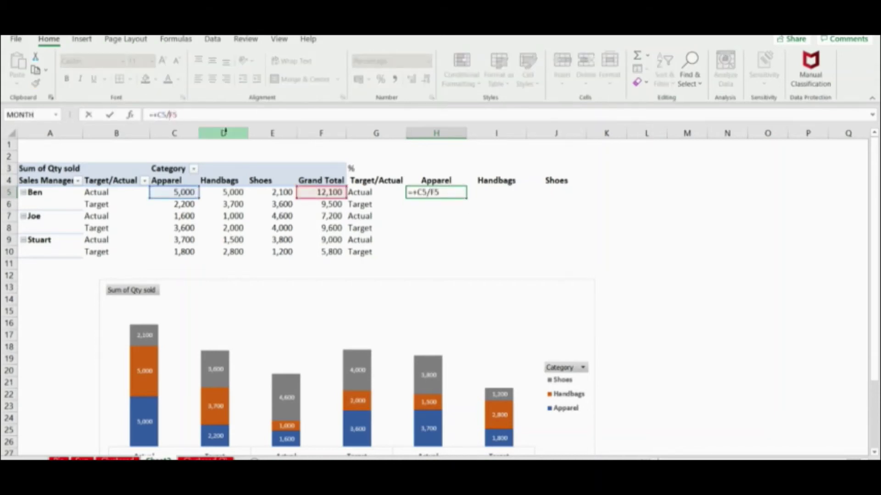
key(F4)
key(ctrl+Return)
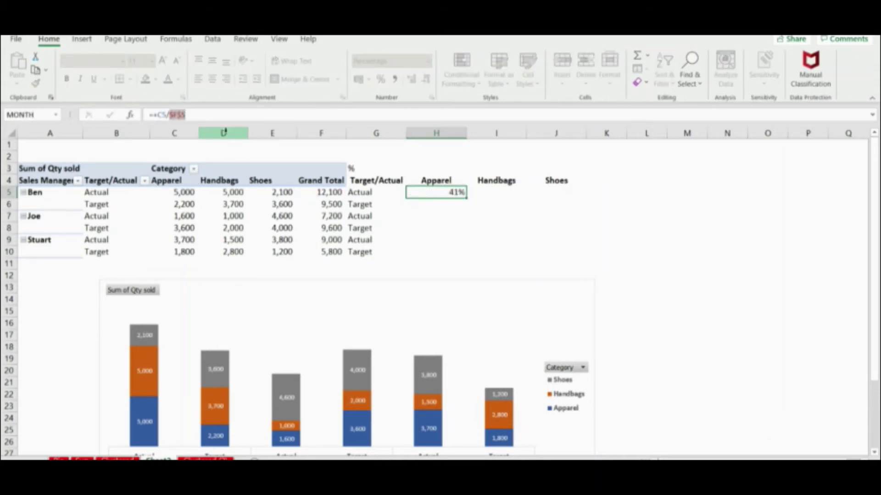
key(ctrl+c)
key(shift+Right)
key(shift+Right)
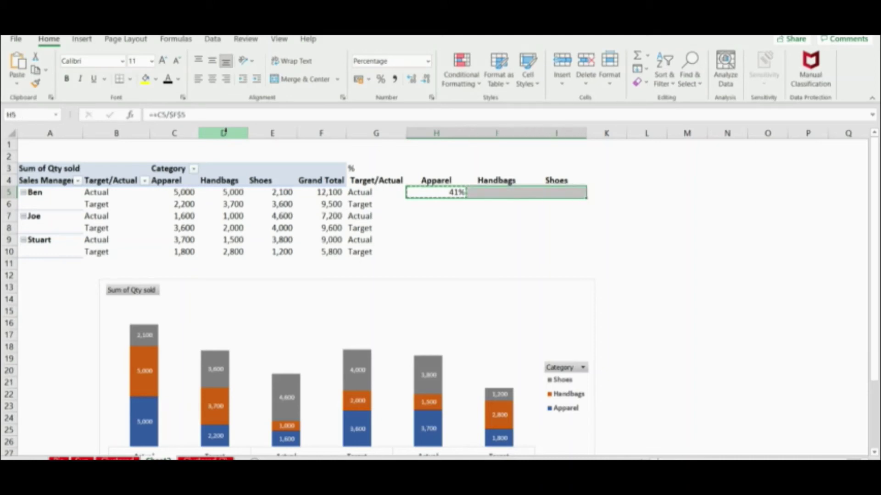
key(Return)
key(Up)
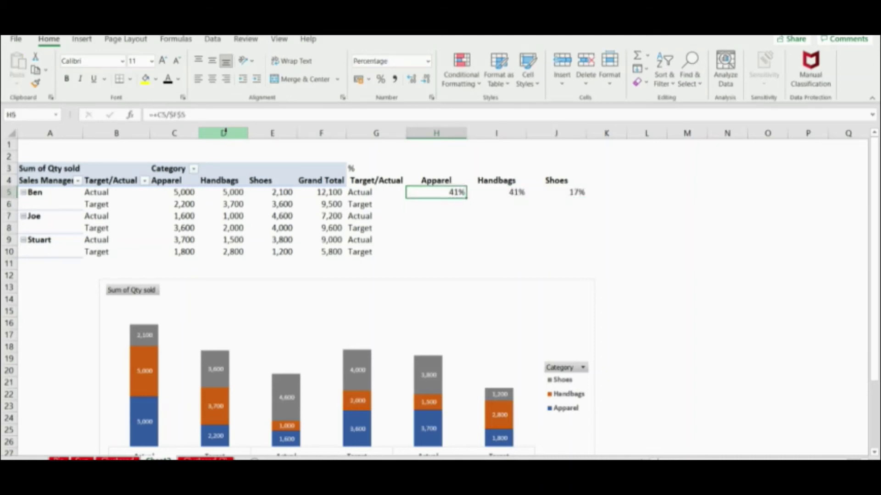
key(Down)
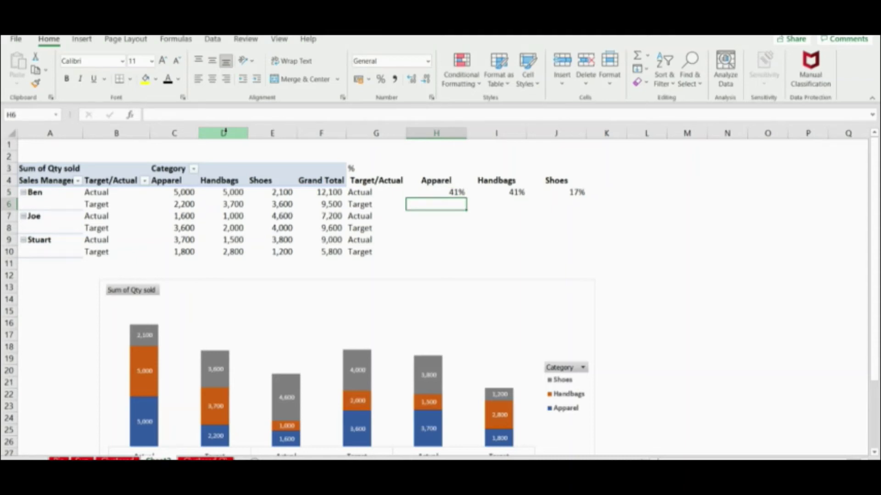
- Fill Ben's Target row with share formulas dividing by $F$6 across Apparel, Handbags and Shoes
key(ctrl+v)
key(F2)
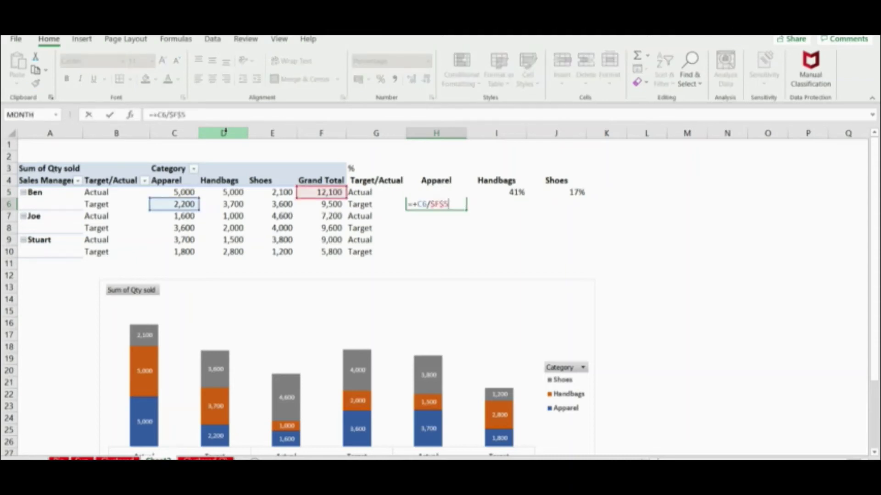
key(BackSpace)
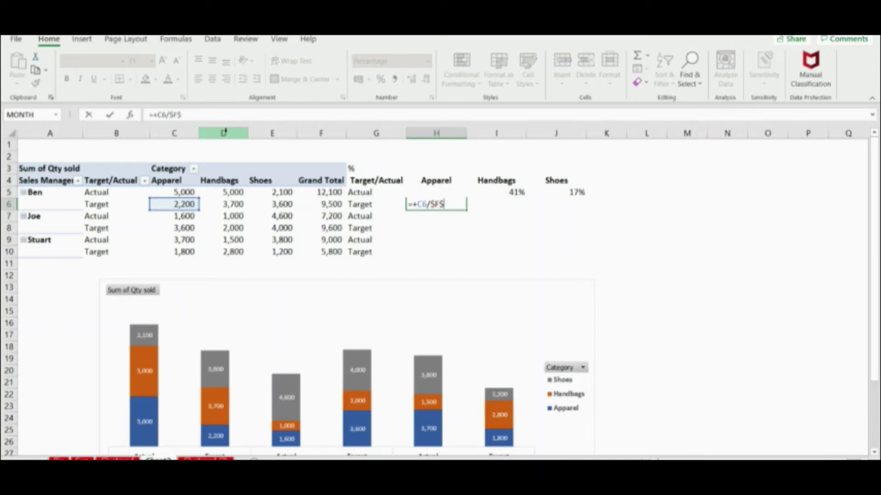
text(6)
key(Return)
key(Up)
key(ctrl+c)
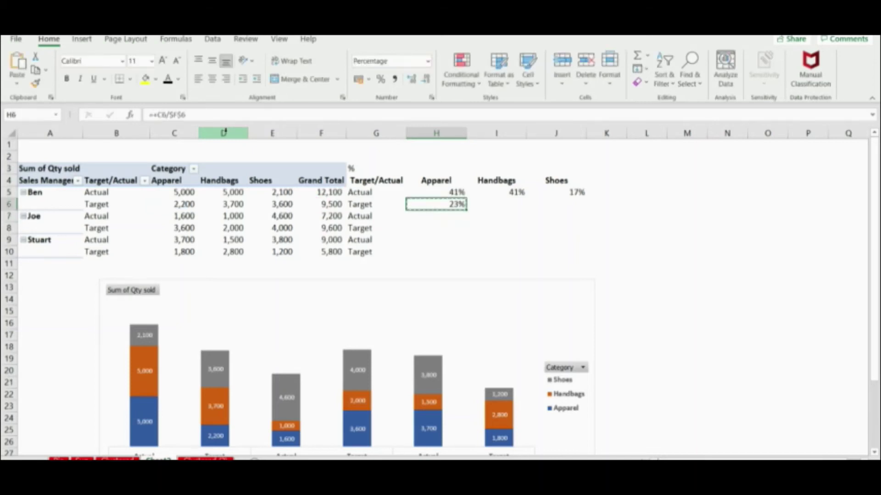
key(shift+Right)
key(shift+Right)
key(ctrl+v)
- Enter =+C7/$F$7 for Joe's Actual row and fill it across to Shoes
key(Down)
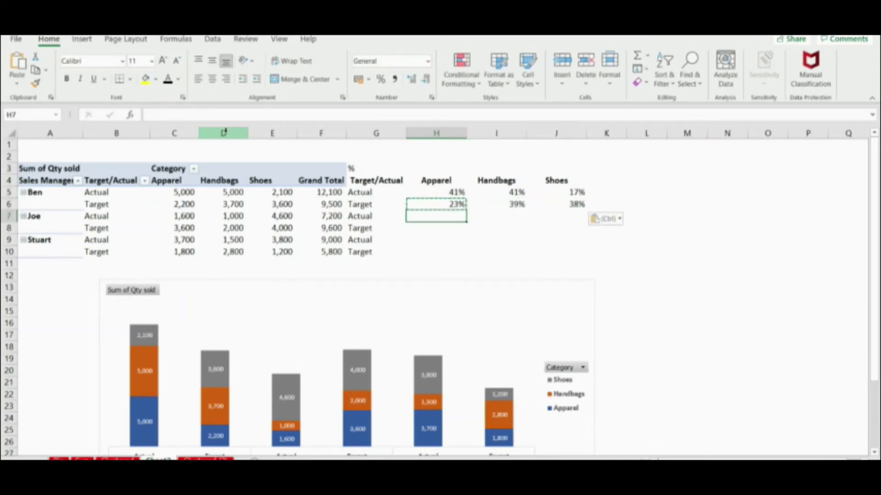
text(=+C7/$F$6)
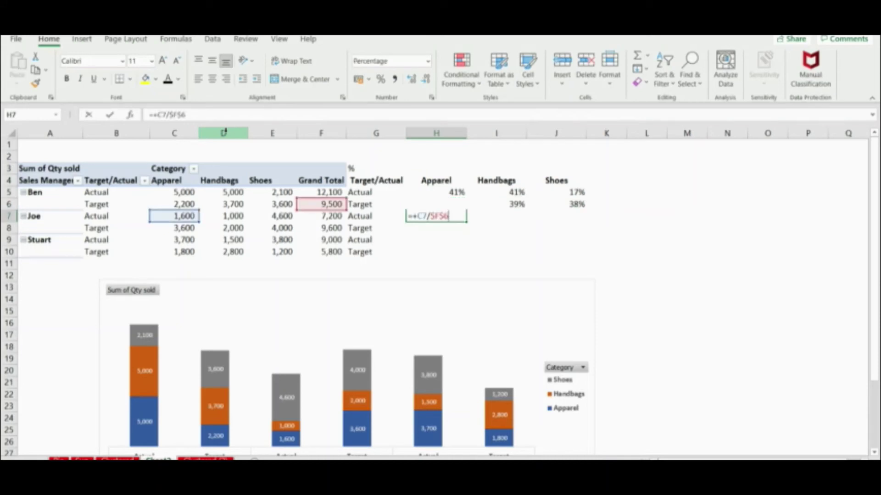
key(BackSpace)
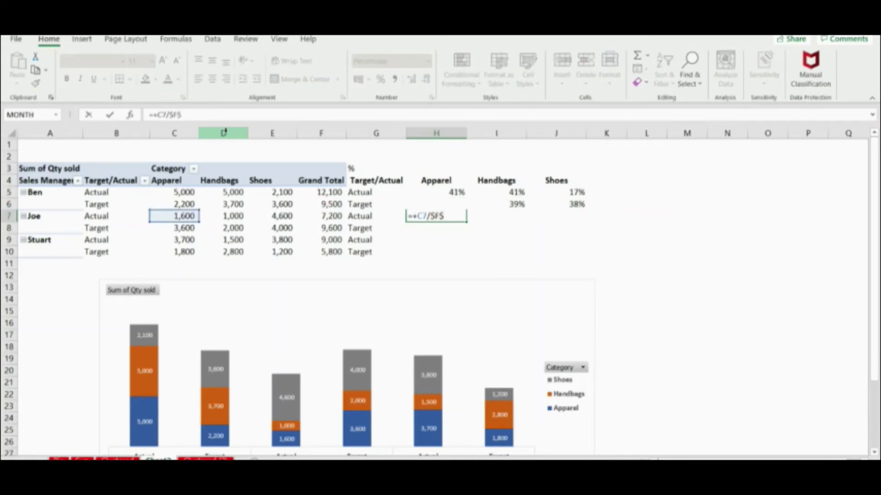
text(7)
key(ctrl+Return)
key(shift+Right)
key(shift+Right)
key(ctrl+r)
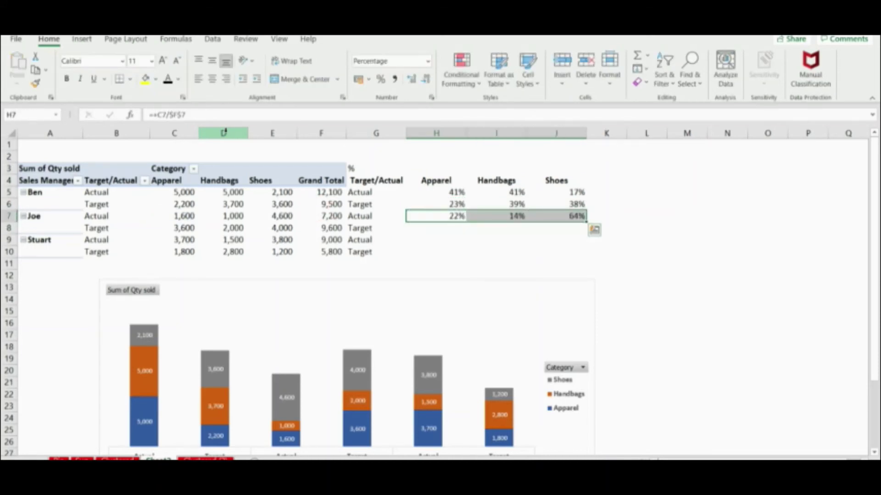
- Fill Joe's Target row with share formulas fixed on divisor $F$8
key(Down)
key(ctrl+d)
key(F2)
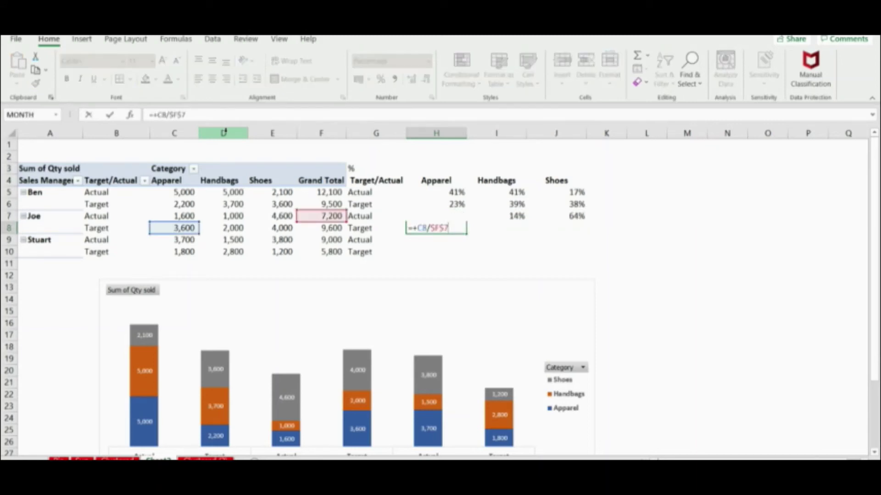
key(BackSpace)
text(8)
key(ctrl+Return)
key(ctrl+c)
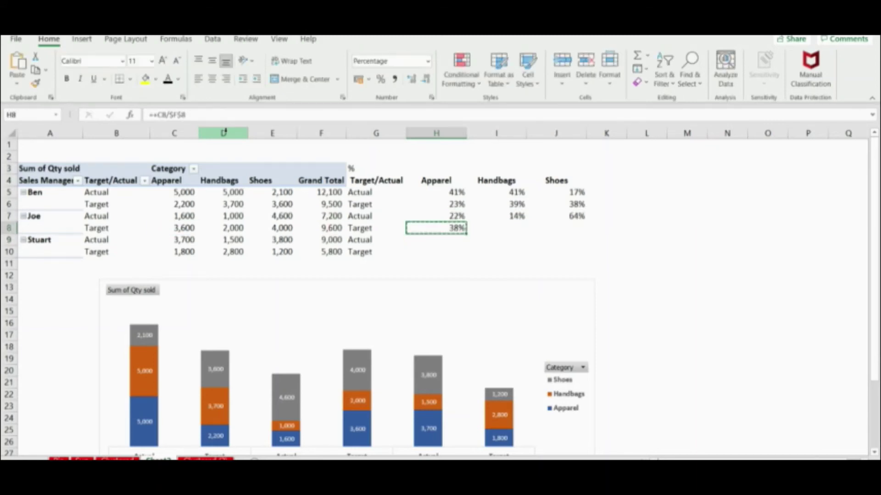
key(shift+Right)
key(shift+Right)
key(ctrl+v)
key(Down)
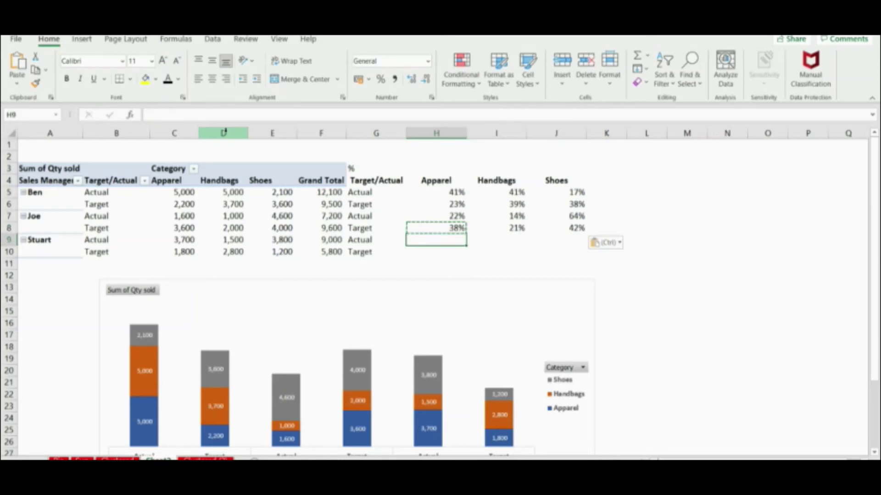
- Fill the Apparel share formula into Stuart's Actual row, dividing by $F$9
key(Escape)
key(ctrl+d)
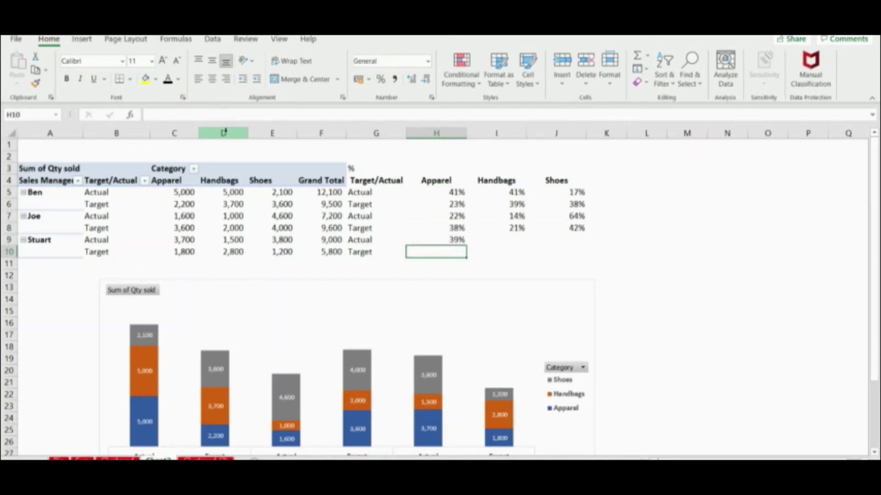
key(F2)
key(BackSpace)
text(9/$F$9)
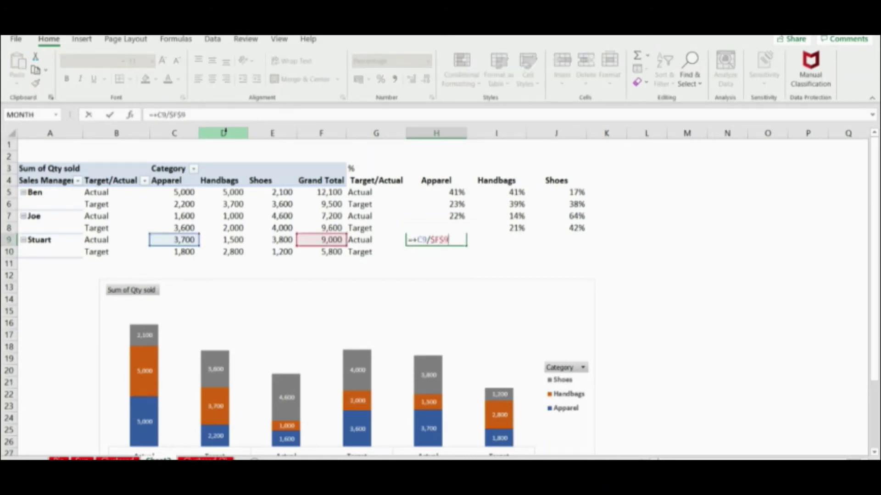
key(Return)
- Set Stuart's Target Apparel share to divide by $F$10 and copy Stuart's two formulas
key(ctrl+d)
key(F2)
key(BackSpace)
key(BackSpace)
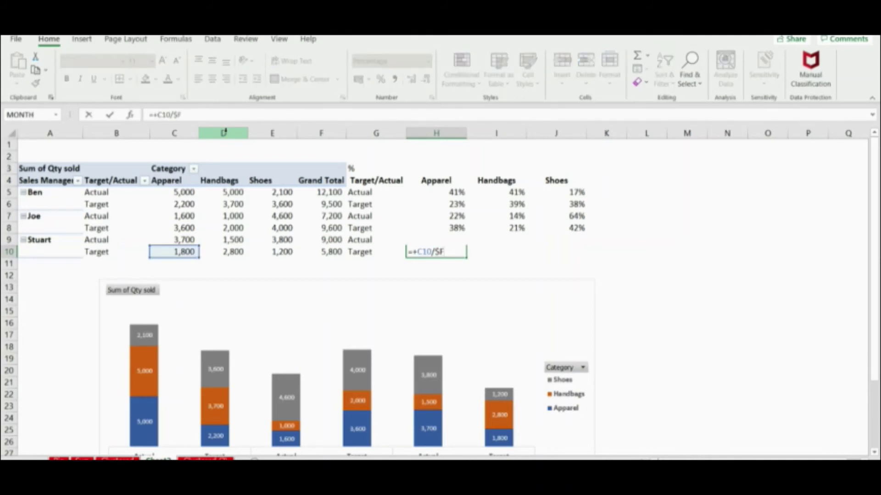
key(Escape)
key(F2)
key(BackSpace)
text(10)
key(shift+Return)
key(shift+Down)
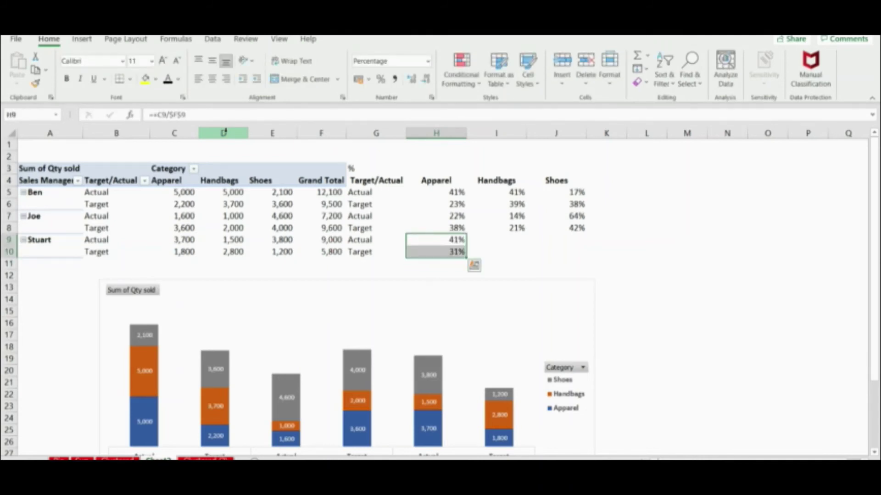
key(ctrl+c)
key(shift+Right)
key(shift+Right)
- Paste Stuart's remaining share formulas and enter the row total =SUM(H5:J5) in K5
key(ctrl+v)
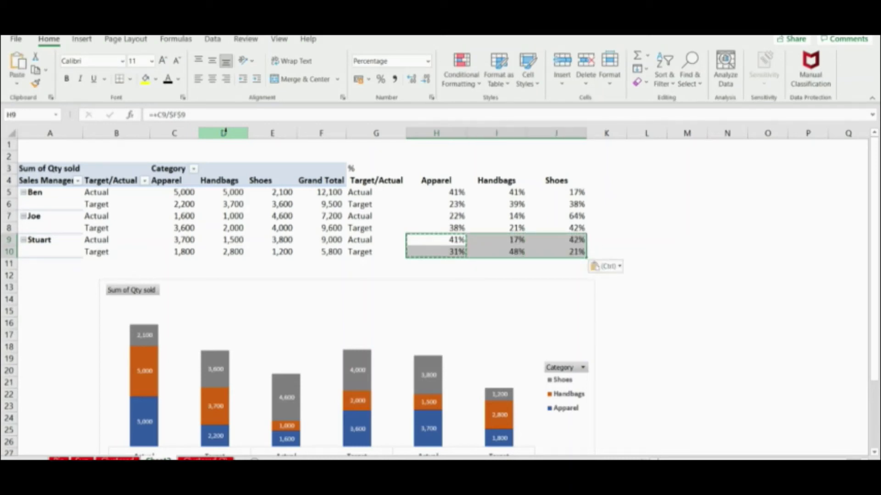
key(Right)
key(Right)
key(Right)
key(Up)
key(Up)
key(Up)
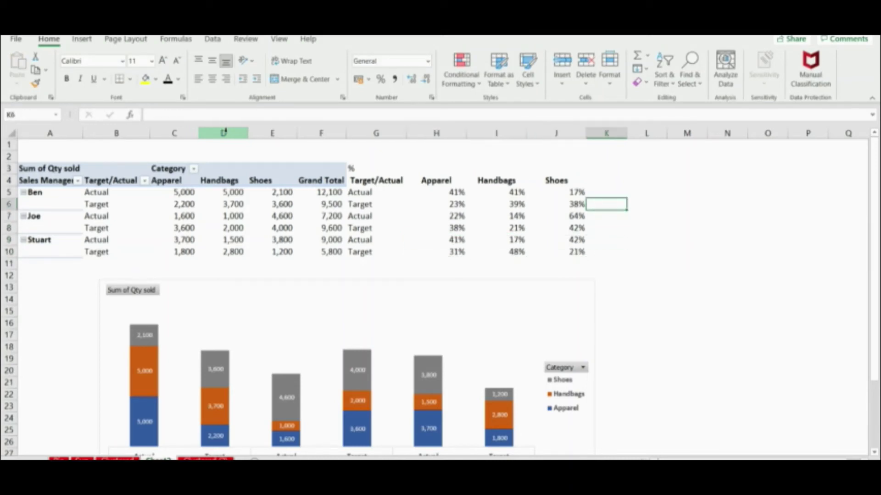
key(Up)
text(=SUM()
key(Left)
key(shift+Left)
key(shift+Left)
key(ctrl+Return)
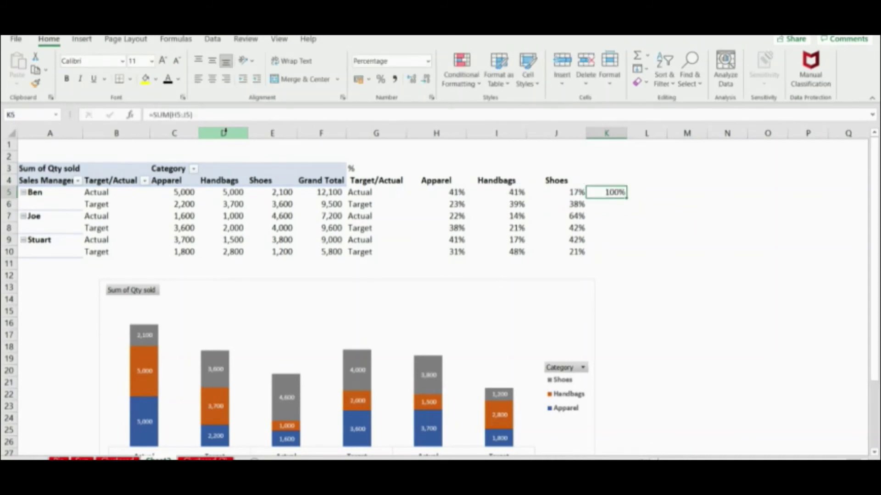
- Copy the 100% total formula down to K10 and make the totals bold
key(ctrl+c)
key(shift+Down)
key(shift+Down)
key(shift+Down)
key(shift+Down)
key(shift+Down)
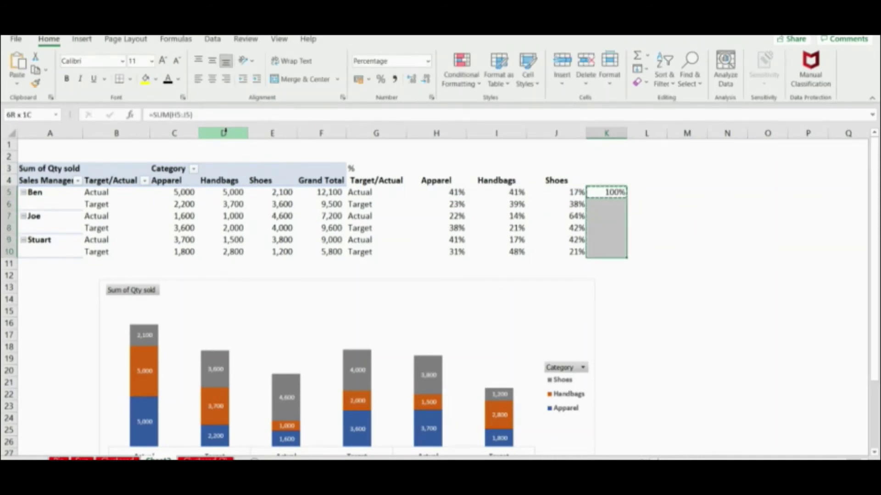
key(ctrl+v)
key(Escape)
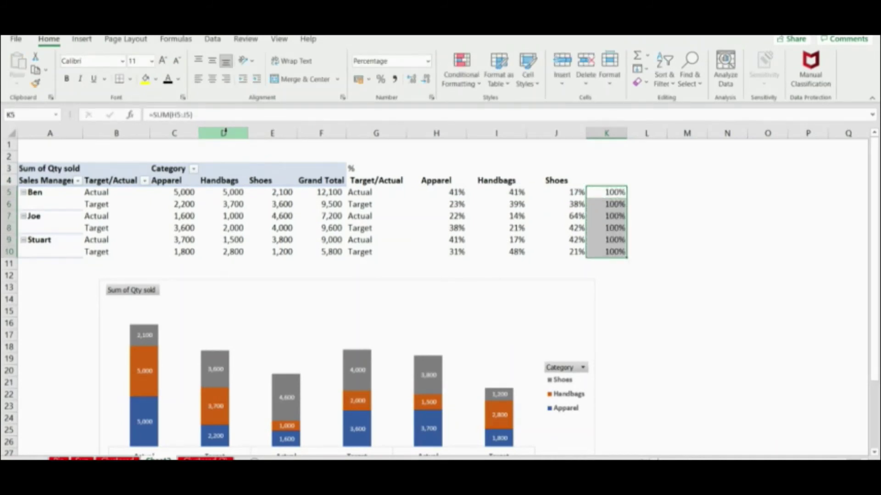
key(ctrl+b)
- Copy the header into K4 to label the column Grand Total and autofit column K
key(Left)
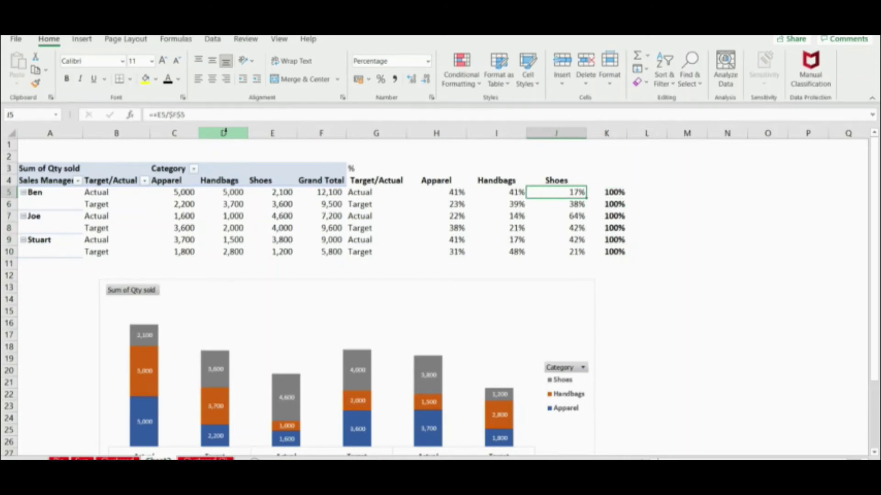
click(560, 181)
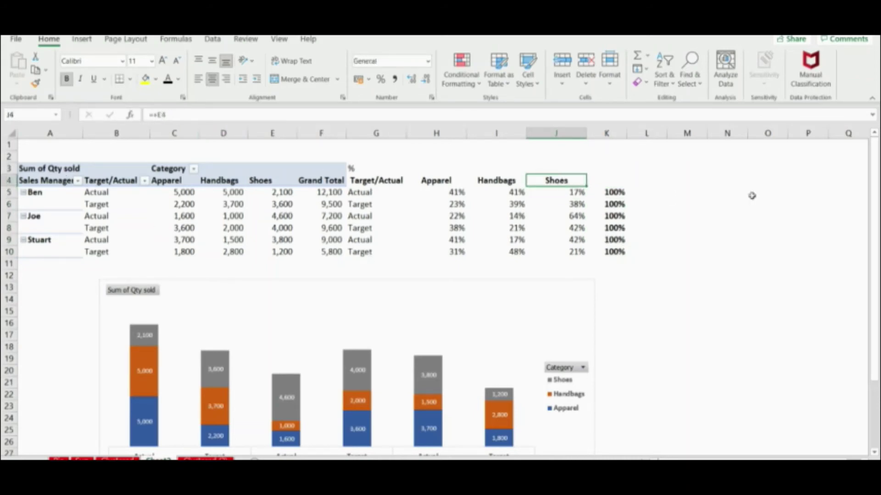
key(ctrl+c)
key(Right)
key(ctrl+v)
key(Escape)
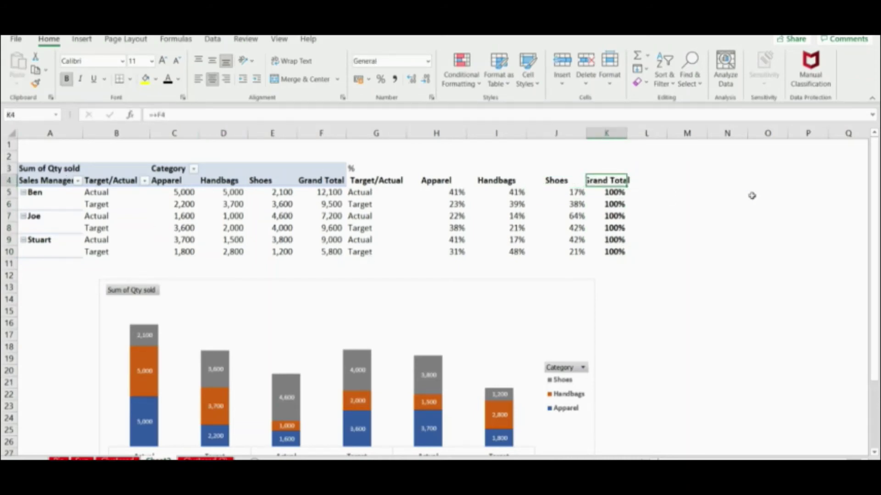
double_click(627, 133)
key(Down)
key(Down)
key(Down)
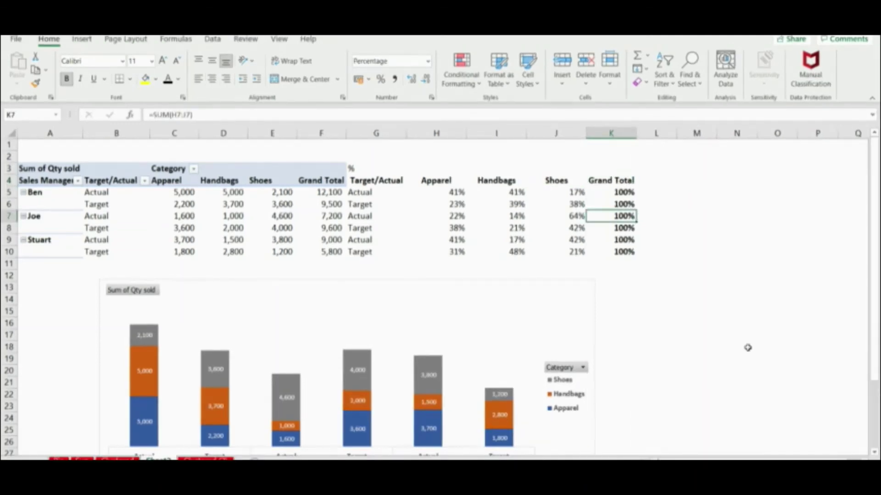
drag(876, 305, 877, 341)
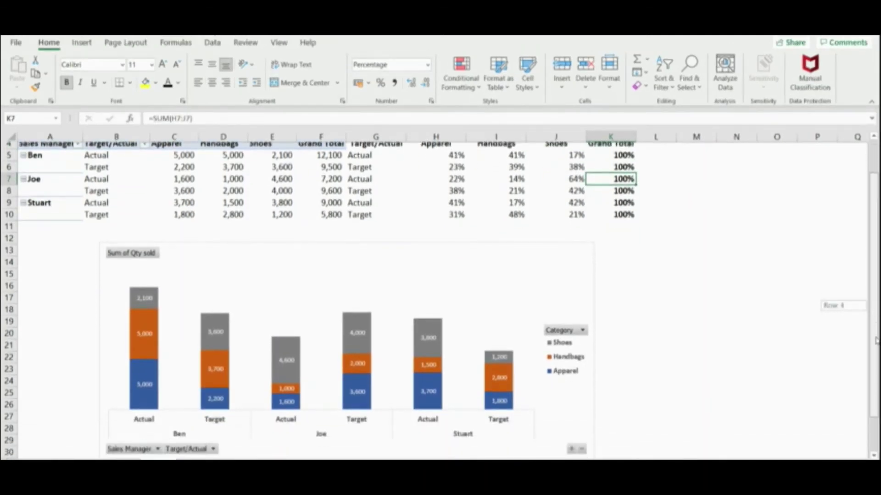
- Shift the PivotChart slightly right and down, enlarge it, then select the gray Shoes data labels
click(310, 242)
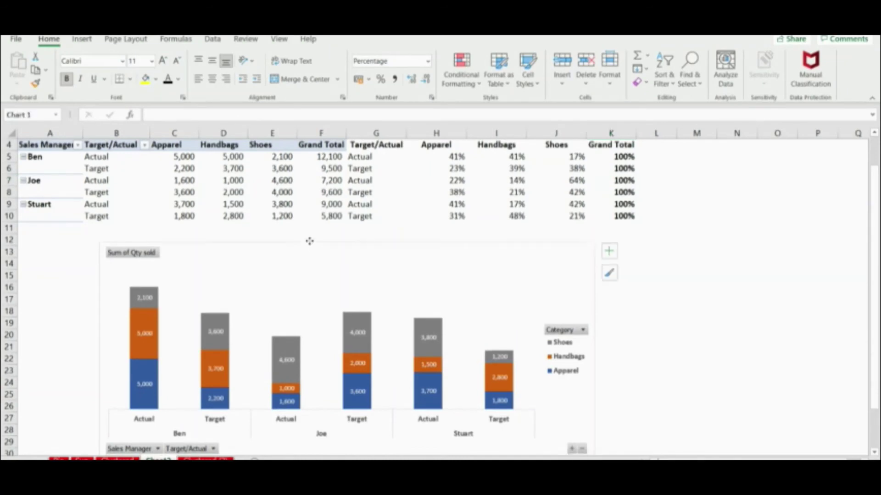
click(872, 97)
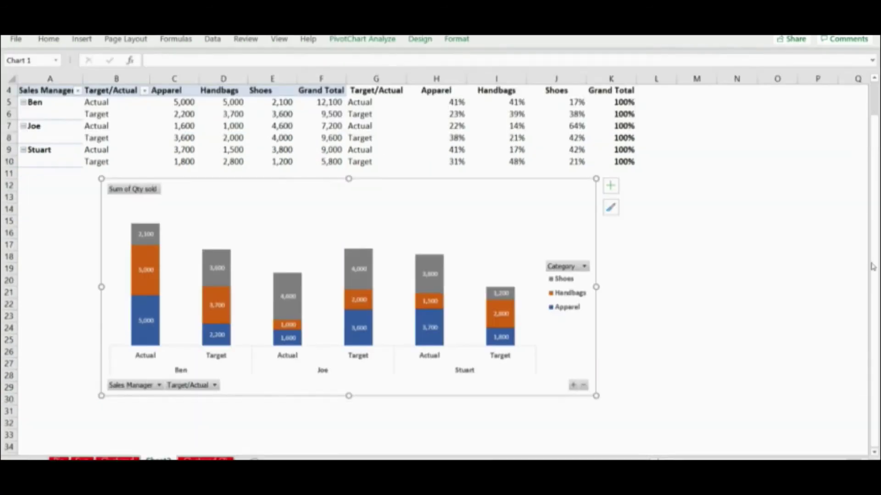
drag(874, 238, 875, 229)
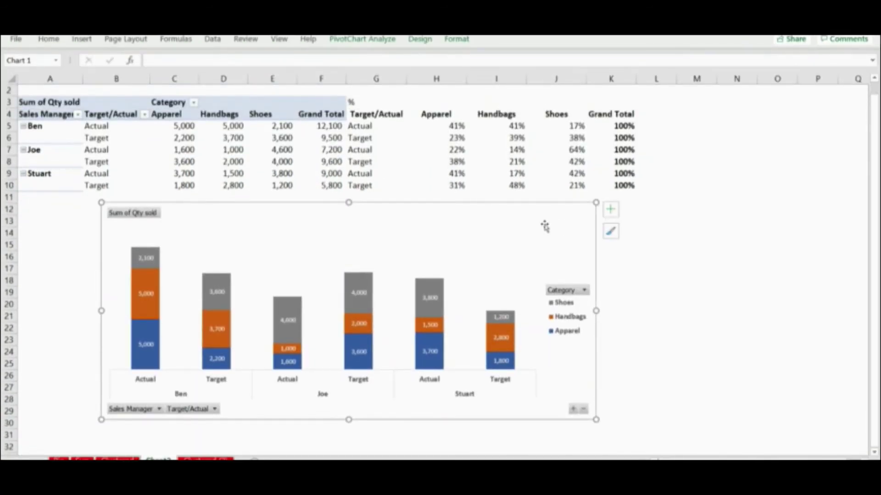
drag(515, 203, 522, 211)
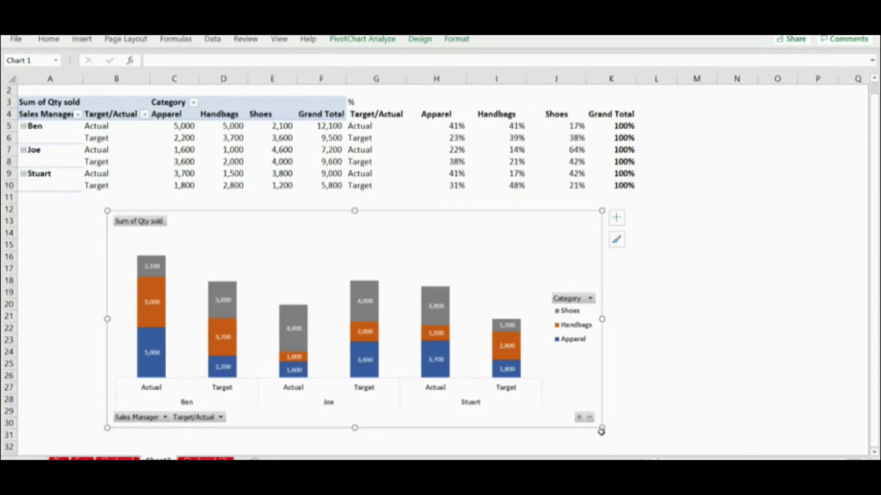
drag(604, 429, 610, 441)
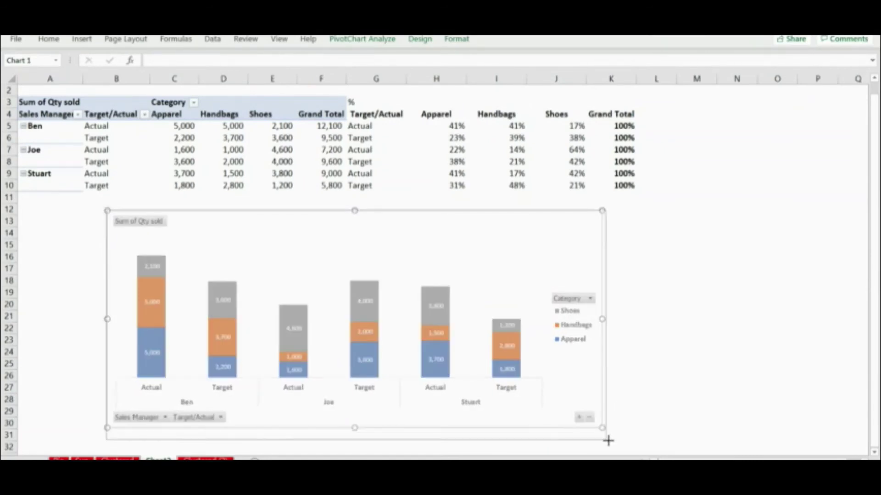
click(688, 292)
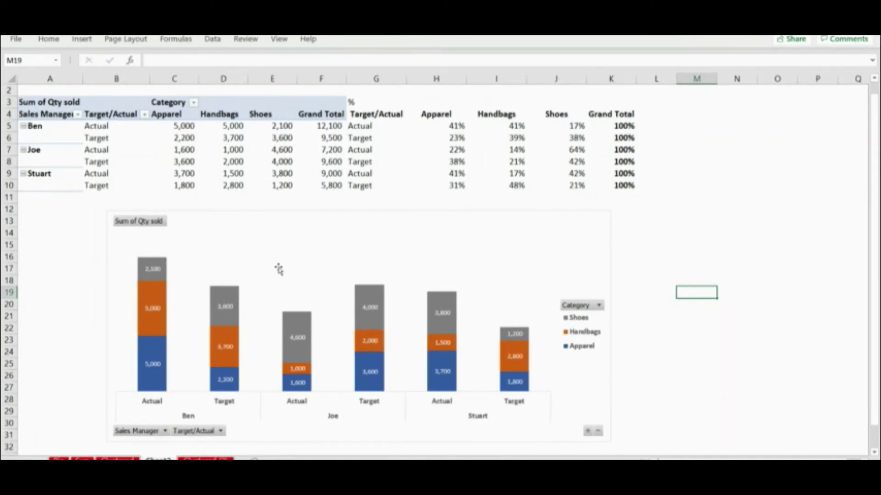
click(261, 275)
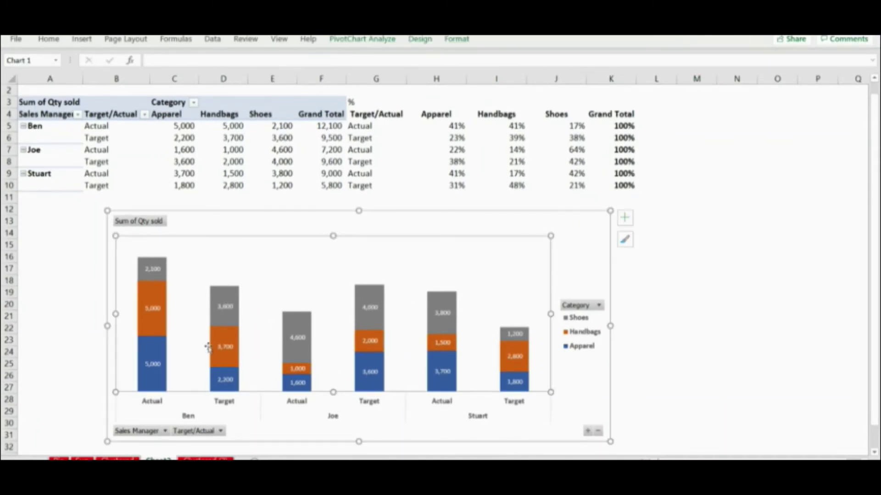
click(223, 312)
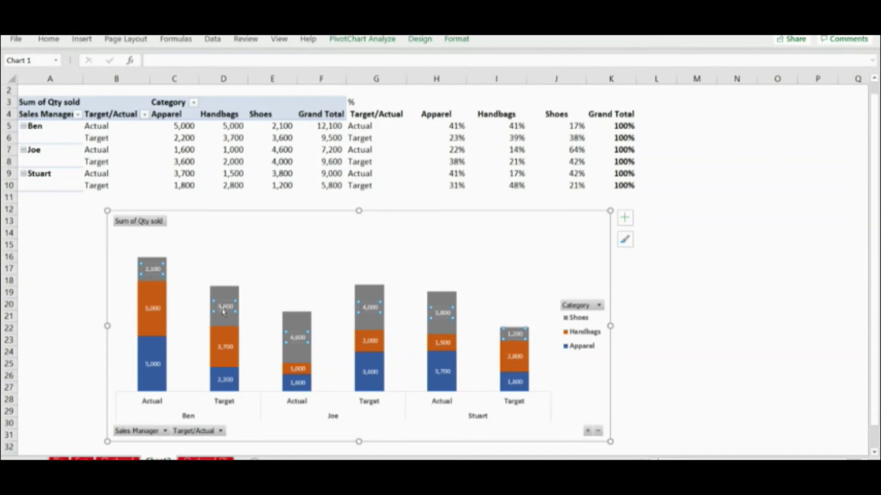
- Make the Shoes labels take values from cells J5:J10, with a (New Line) separator
right_click(223, 312)
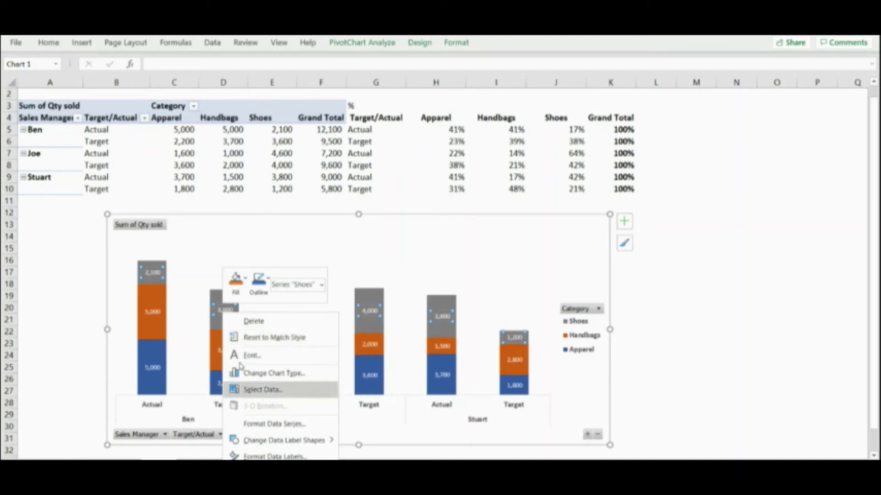
click(263, 454)
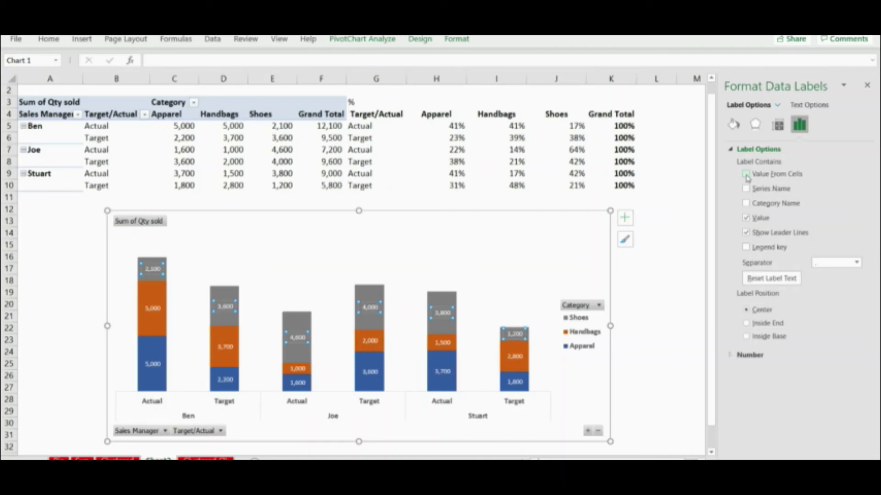
click(746, 175)
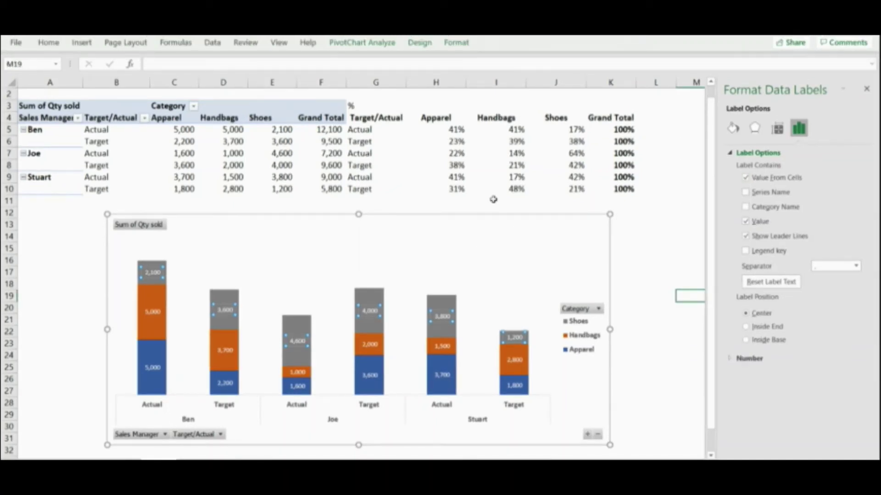
drag(555, 129, 560, 189)
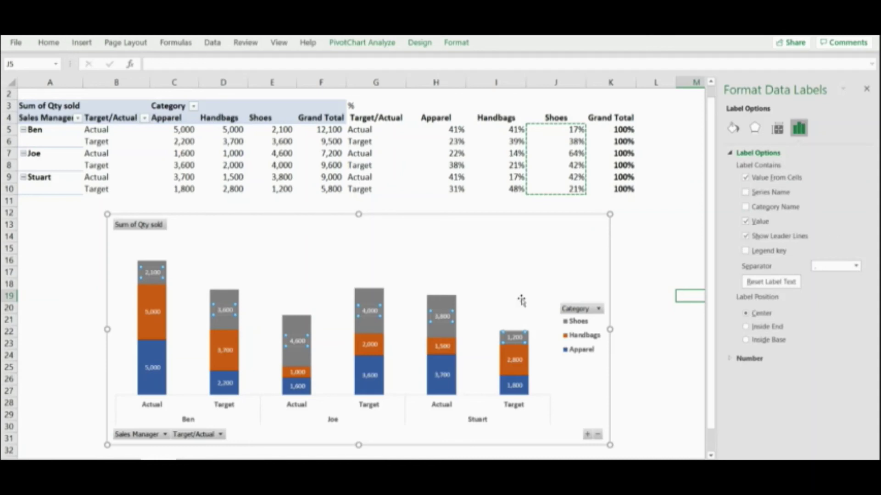
click(416, 328)
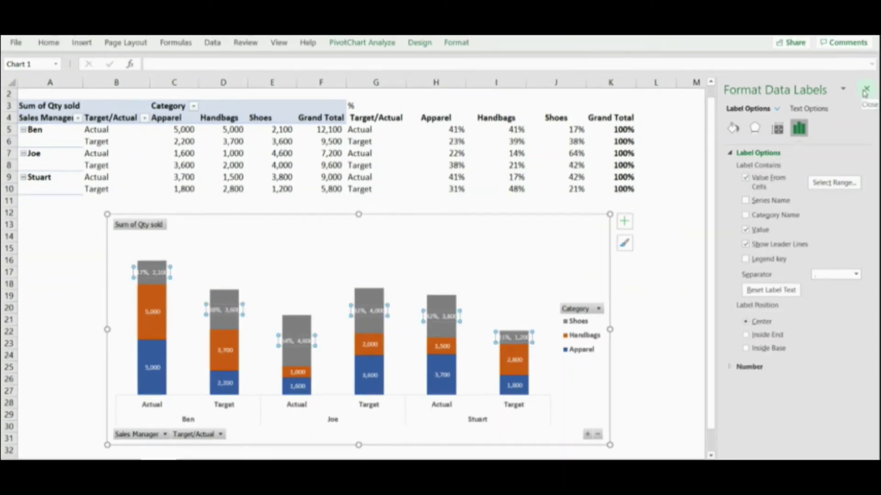
click(856, 274)
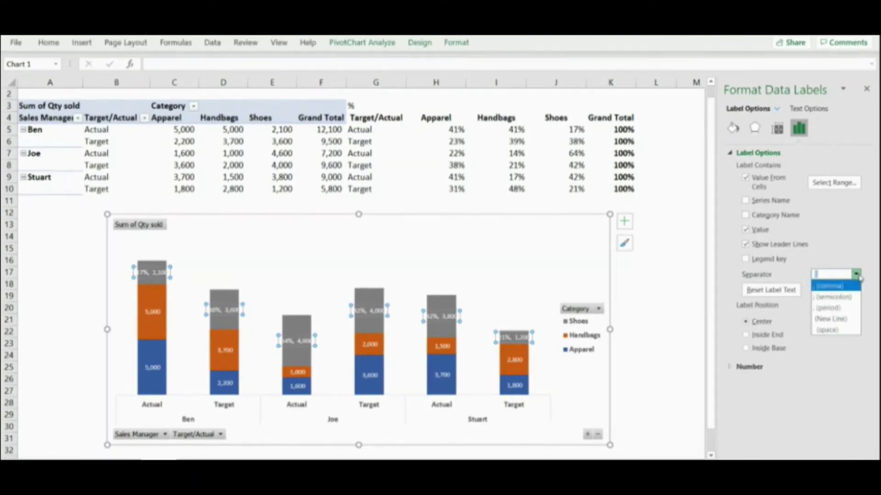
click(835, 319)
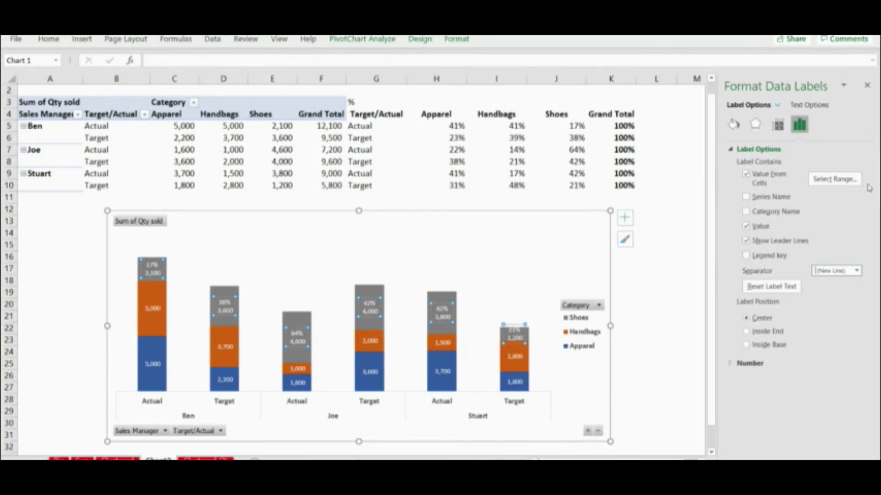
click(866, 88)
- Select the orange Handbags data labels on the chart
click(775, 270)
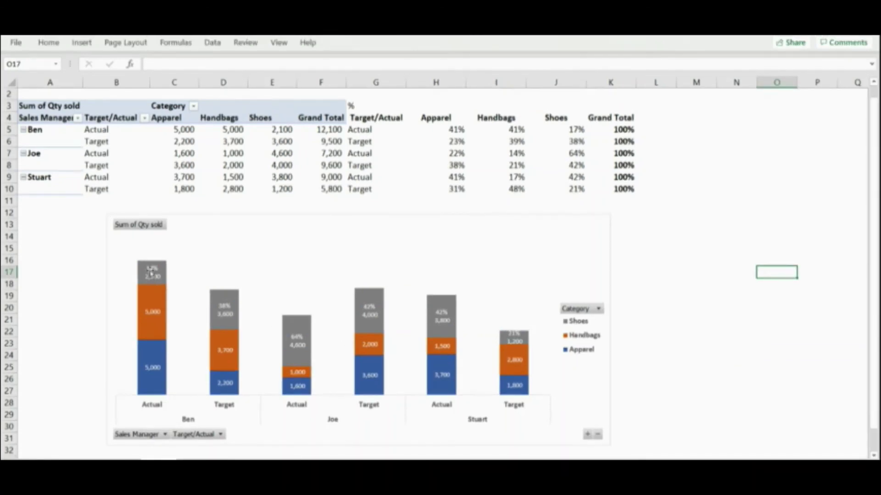
click(152, 273)
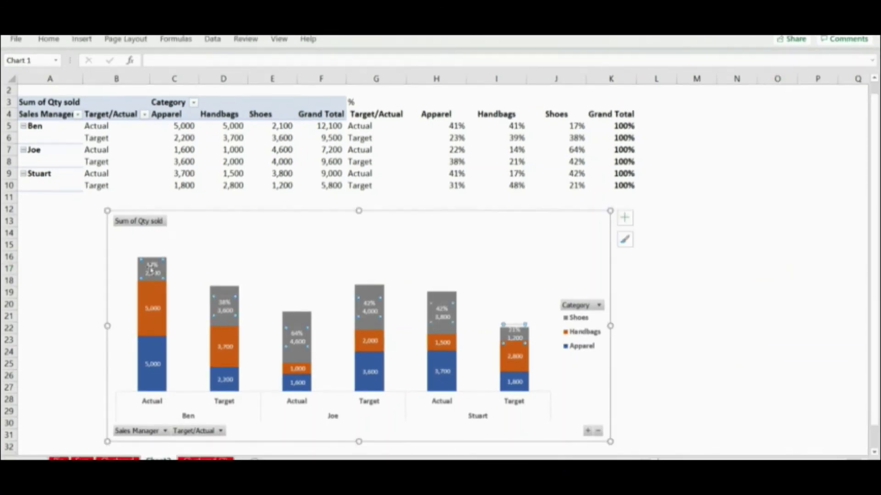
click(149, 315)
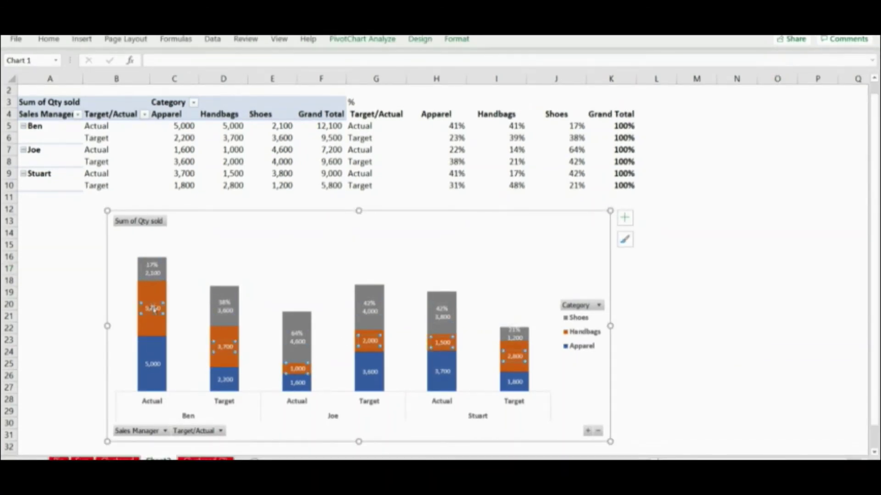
- Give the Handbags labels values from cells I5:I10, separated from quantity by a new line
right_click(150, 312)
click(201, 455)
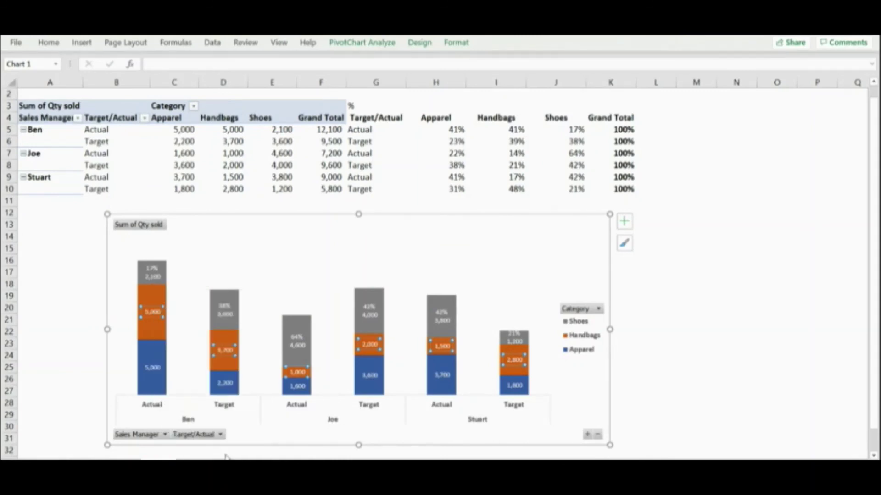
click(746, 174)
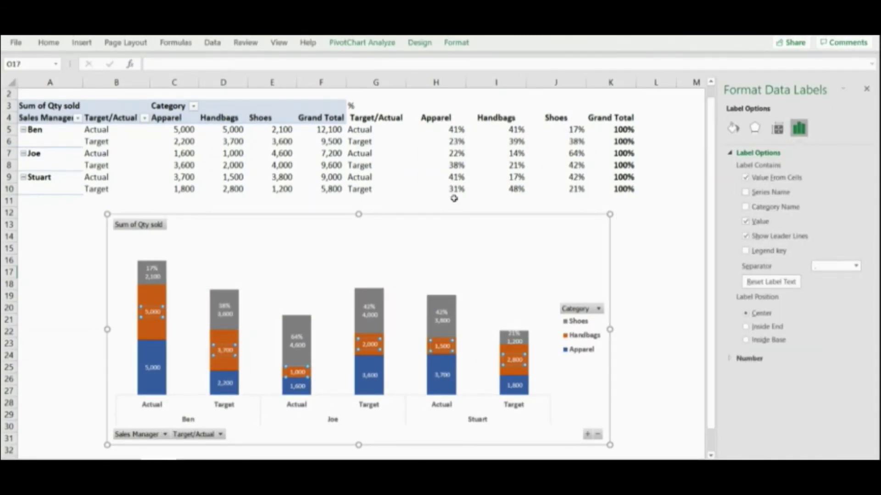
drag(505, 132, 501, 187)
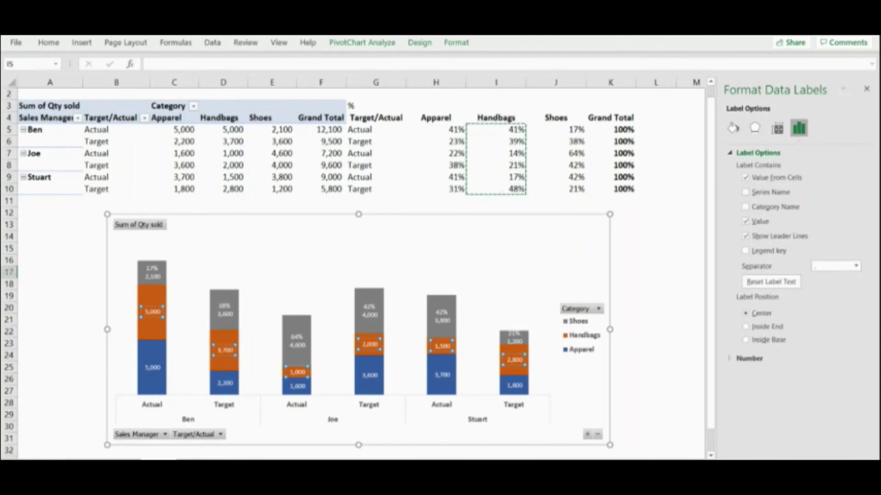
key(Escape)
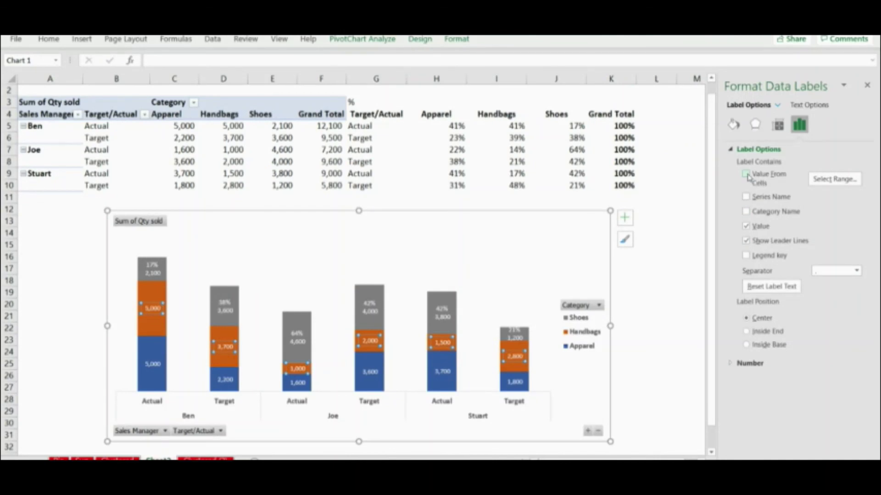
click(746, 174)
click(856, 271)
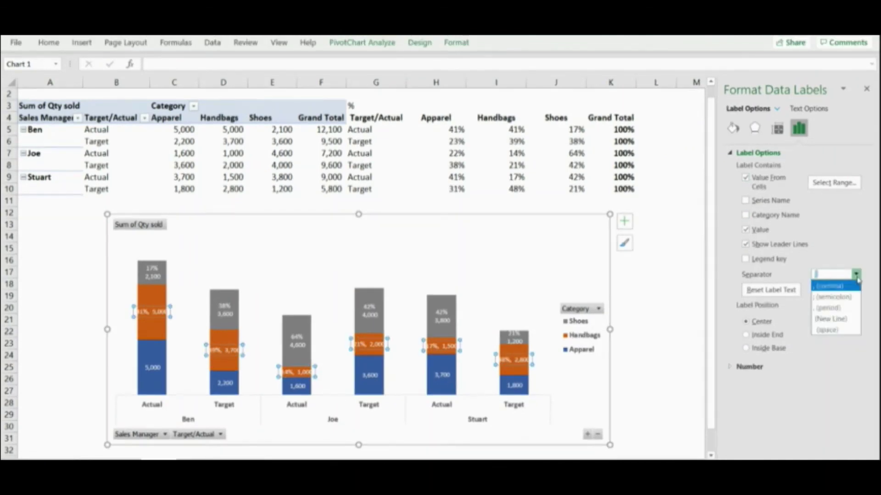
click(834, 319)
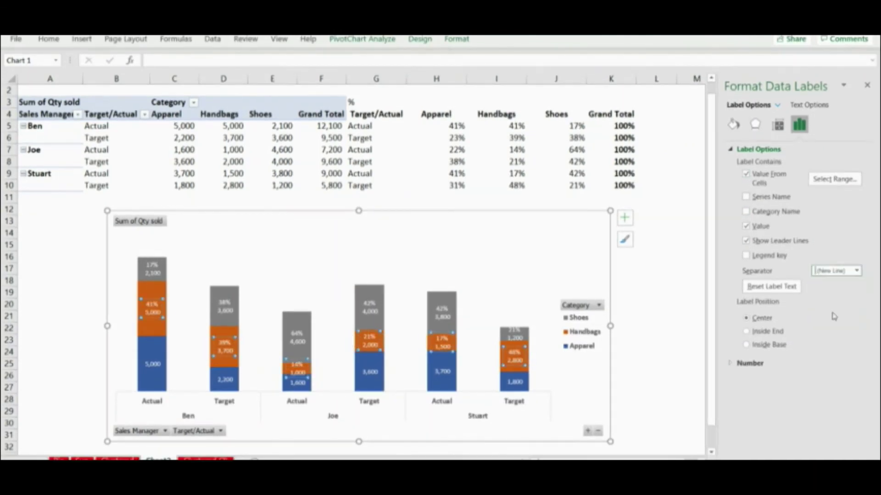
click(869, 85)
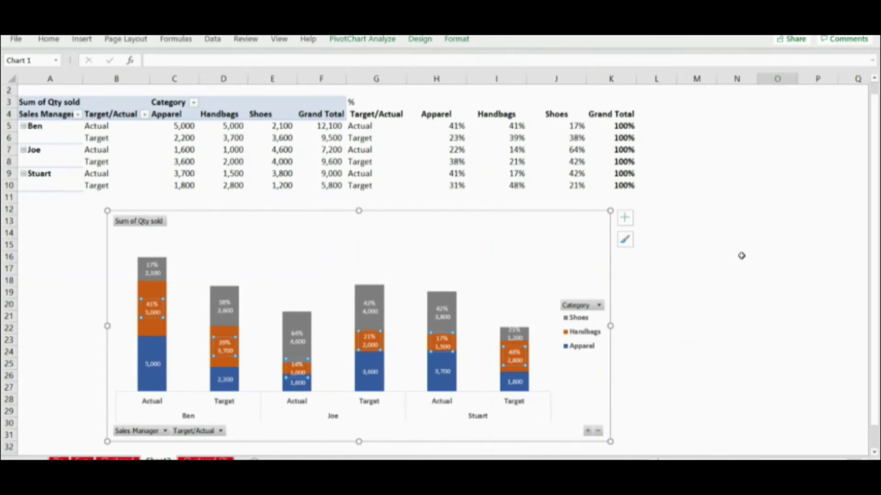
click(156, 374)
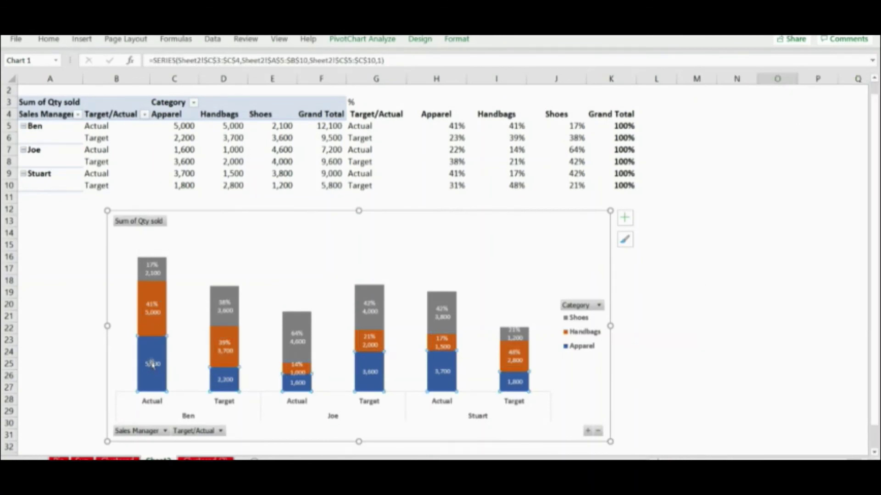
- Give the Apparel labels values from cells H5:H10, separated from quantity by a new line
click(153, 365)
right_click(155, 369)
click(197, 358)
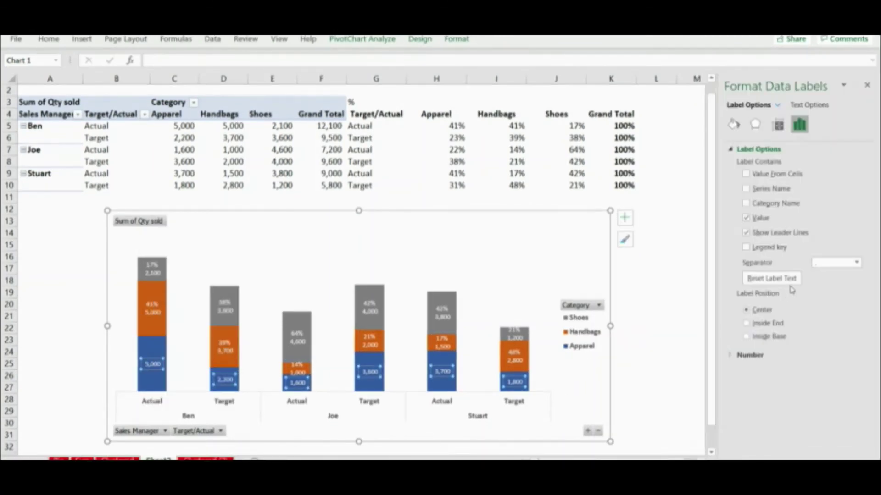
click(746, 174)
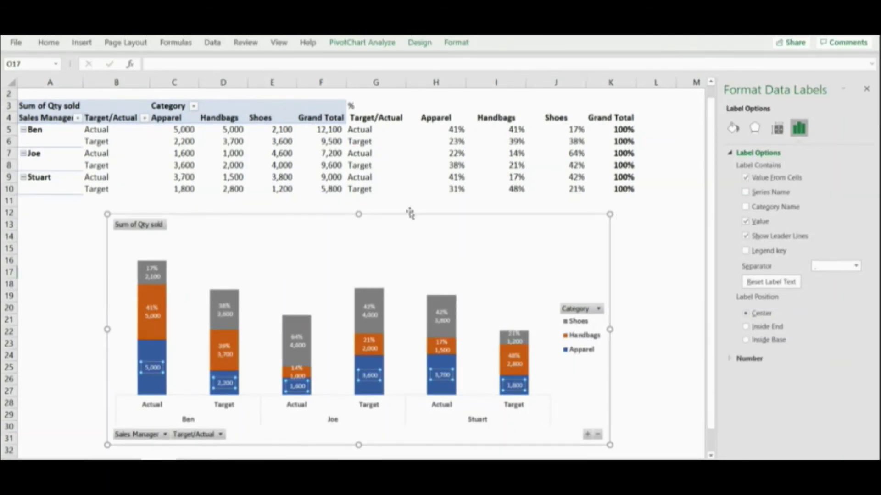
drag(438, 130, 439, 190)
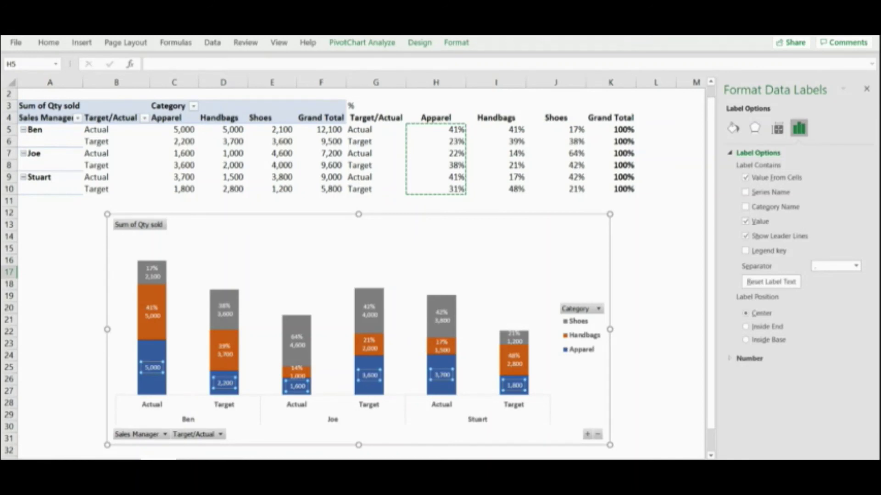
key(Return)
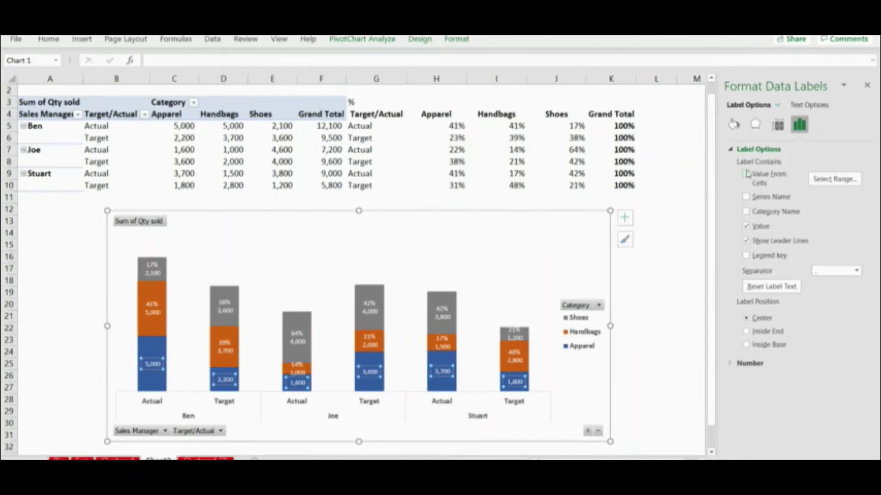
click(856, 271)
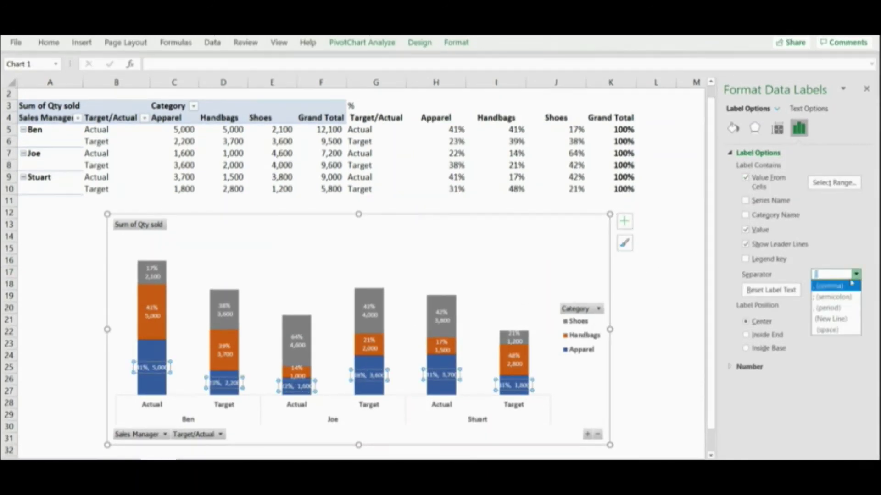
click(833, 316)
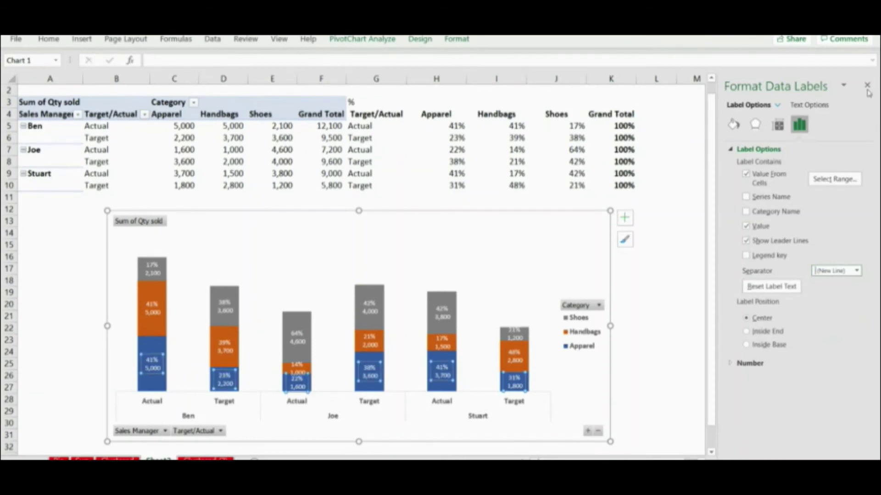
click(867, 85)
click(779, 233)
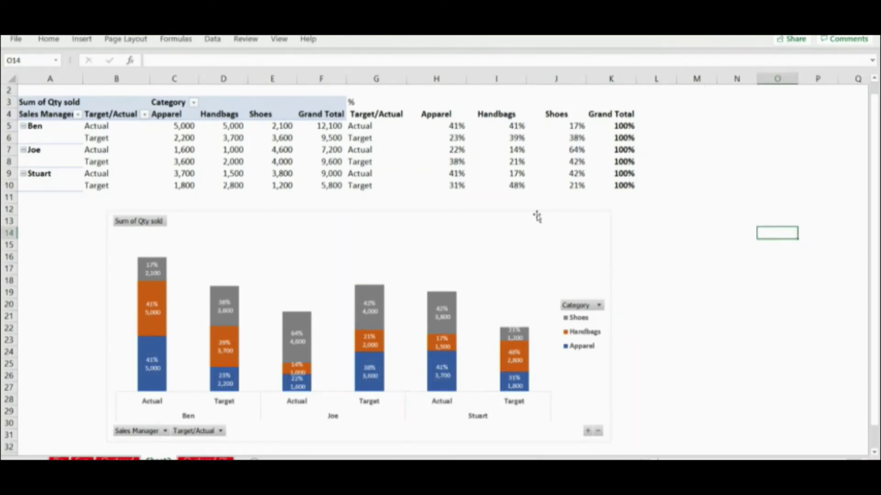
- Drag the PivotChart up to about row 6 and enlarge it from its bottom-right corner
drag(535, 213, 531, 176)
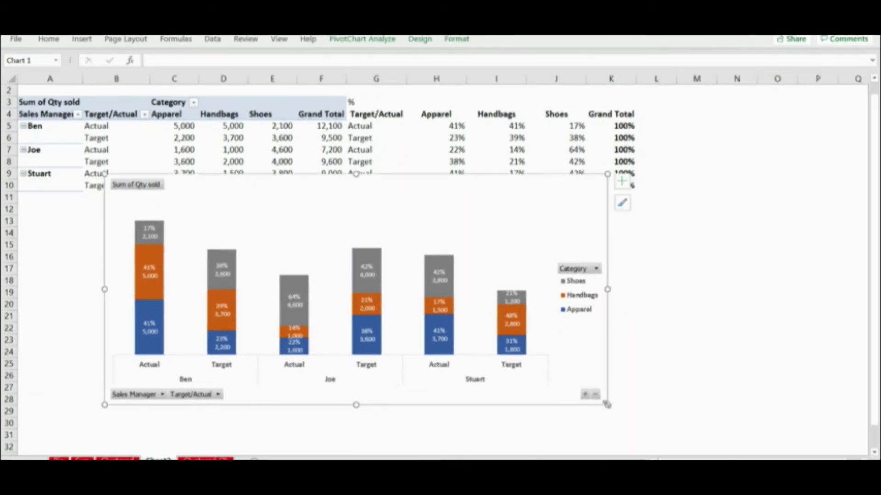
drag(607, 405, 695, 448)
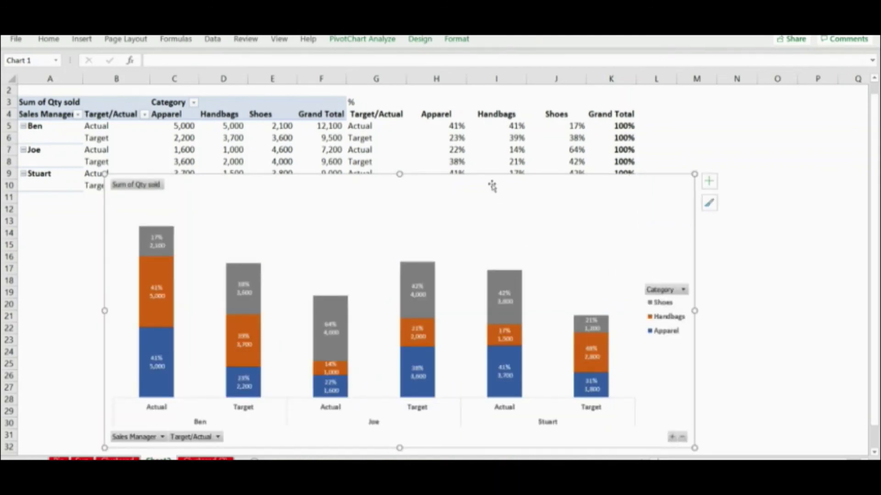
drag(490, 179, 497, 137)
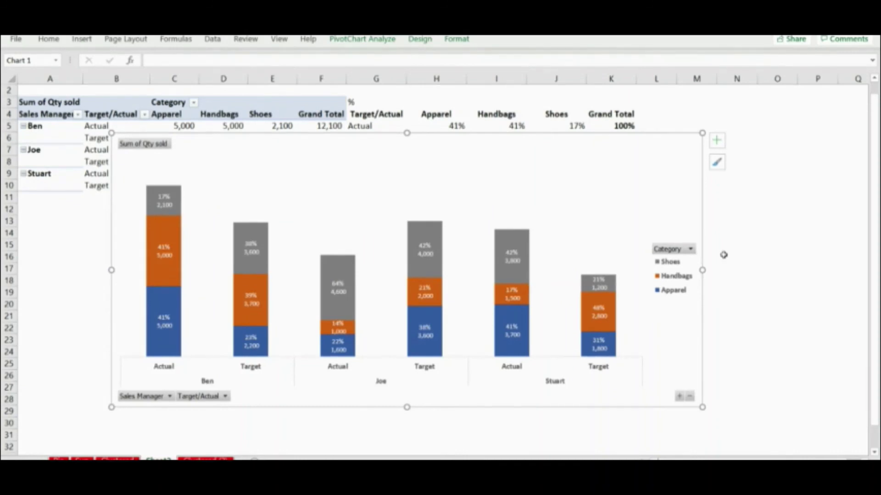
click(732, 260)
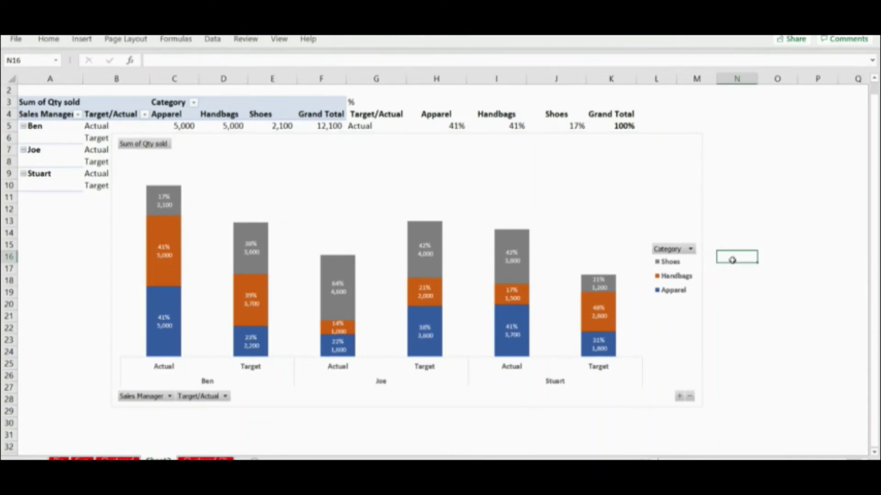